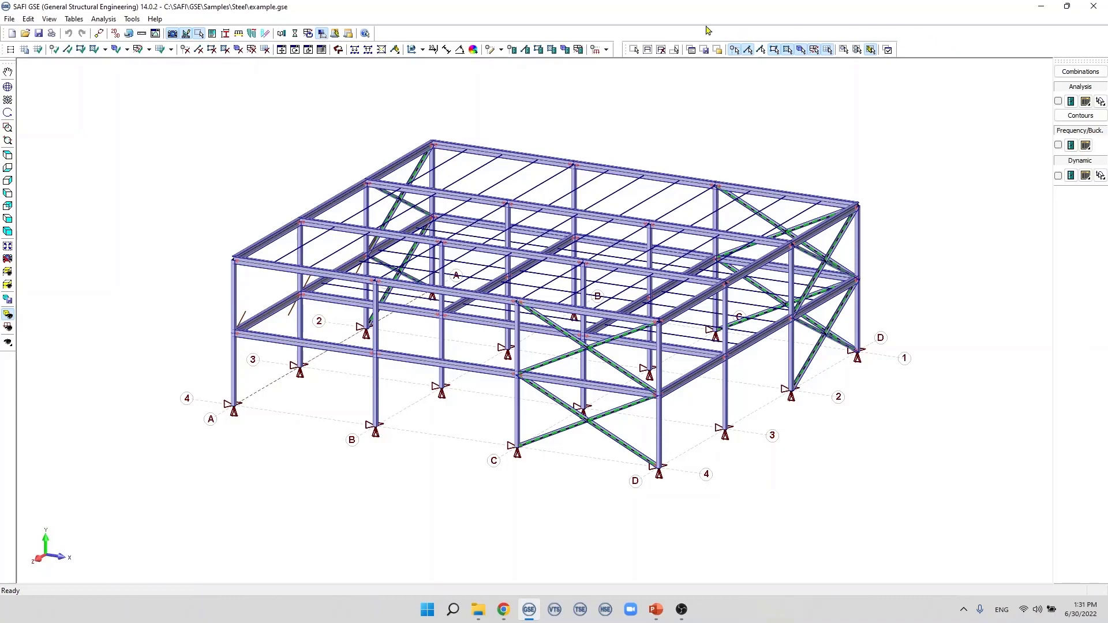
Float the selection tools above the model, turn on selection mode and window-select the frame members at the grid D end
left_click_drag(629, 50, 405, 95)
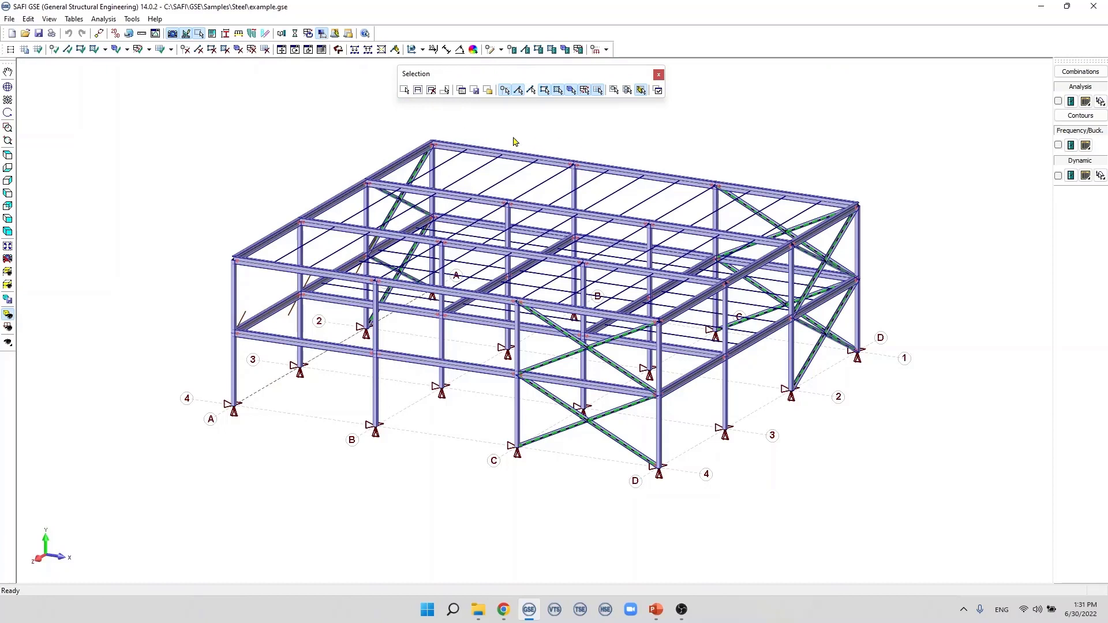
left_click(405, 91)
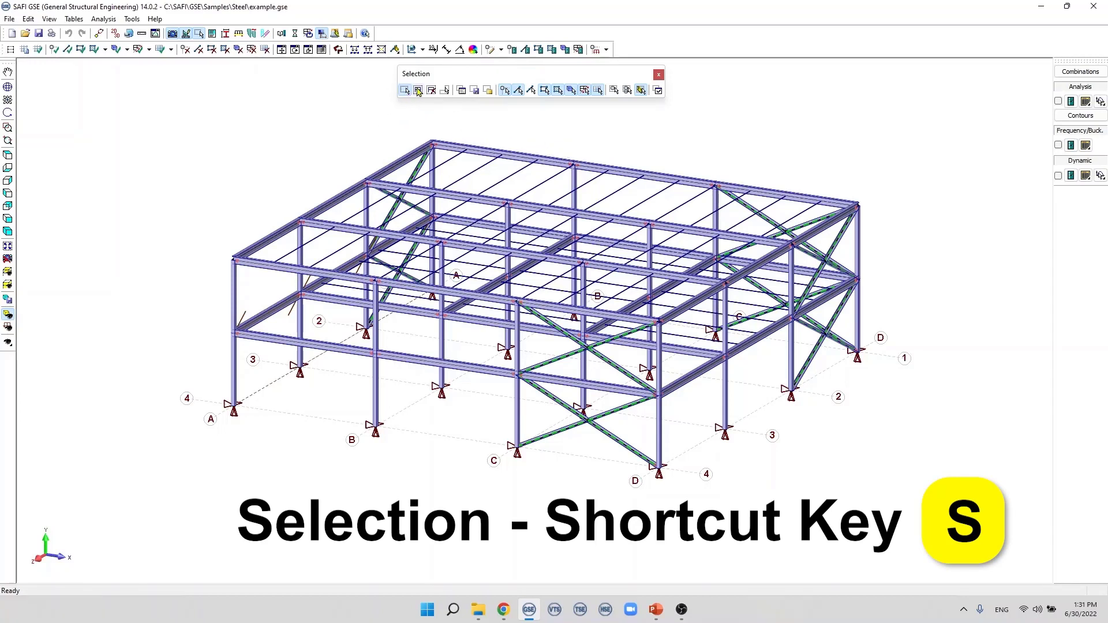
left_click_drag(804, 172, 922, 378)
left_click_drag(663, 159, 900, 477)
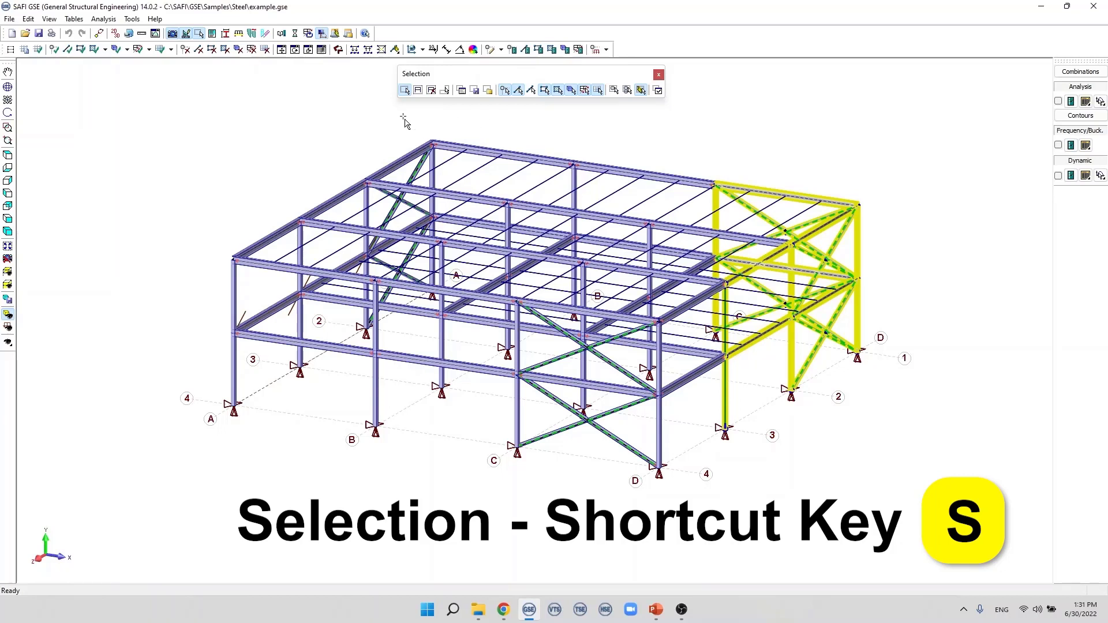
Select the members at the grid A end with an enclosing window and with a crossing window, and clear the selection
left_click(407, 93)
key("s")
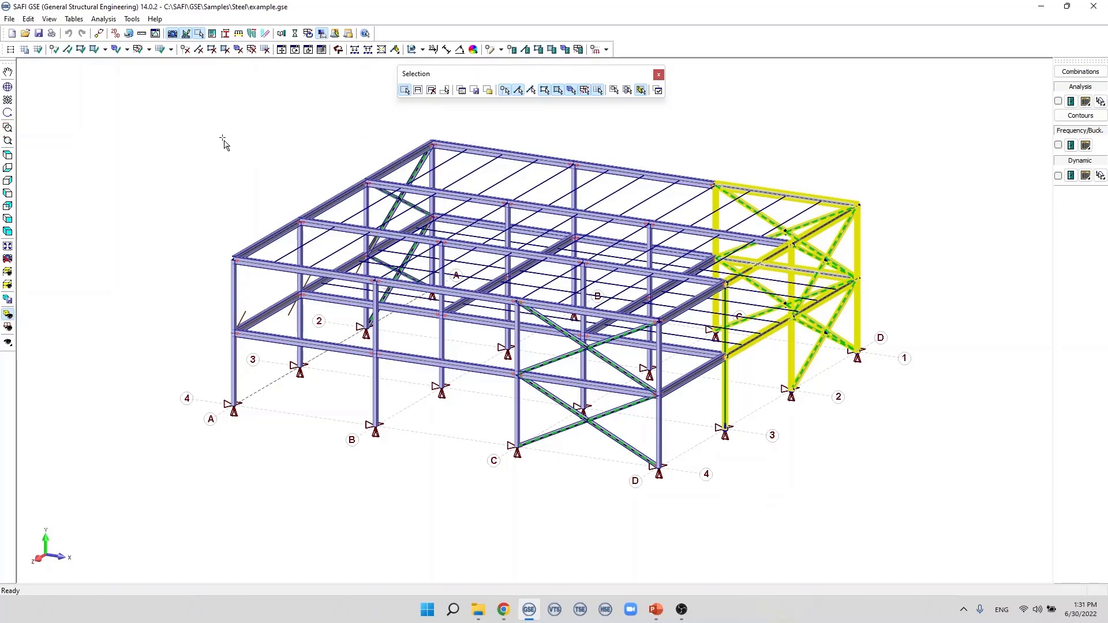
left_click_drag(175, 175, 419, 471)
left_click_drag(135, 132, 163, 182)
left_click(404, 499)
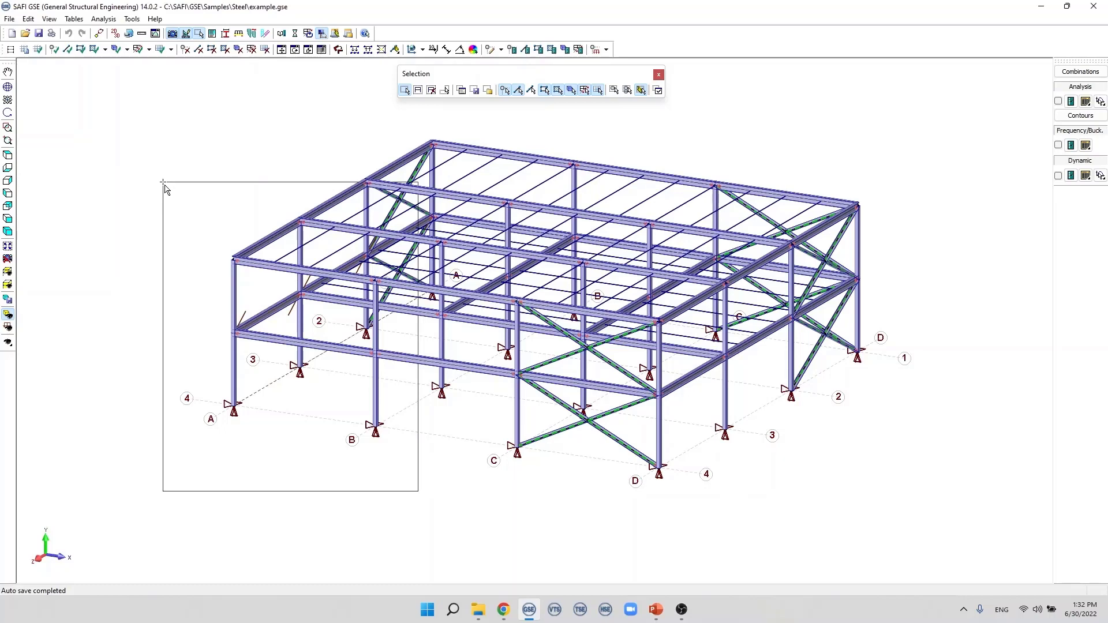
left_click_drag(164, 189, 164, 183)
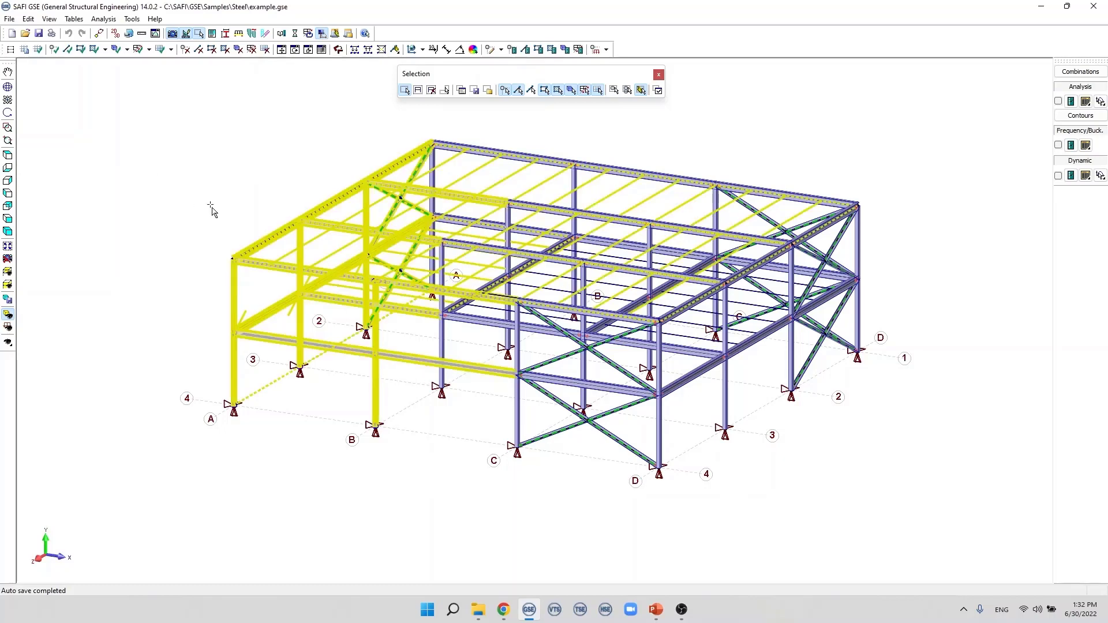
left_click(158, 154)
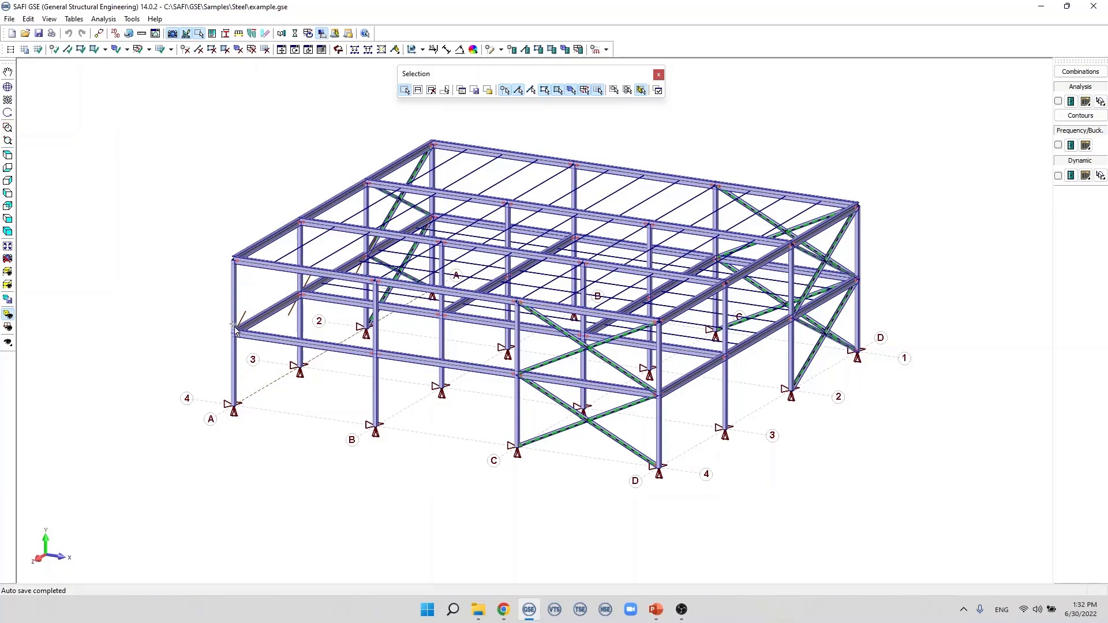
Pick single members on grid line 4 one at a time: the columns at A, the lower-level beams and the lower column at B
left_click(231, 297)
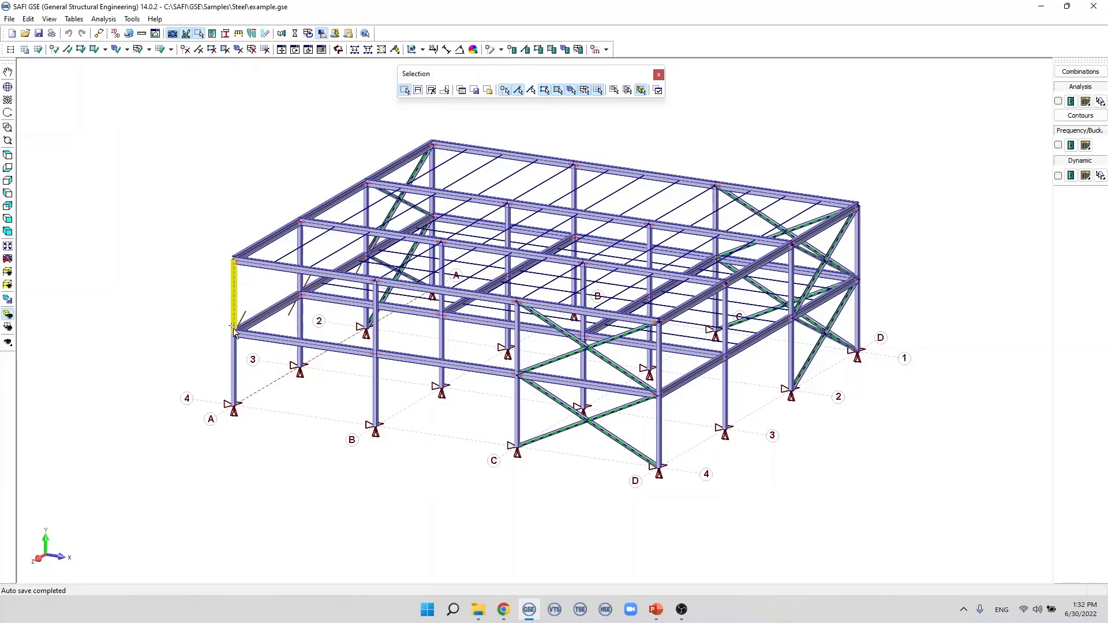
left_click(235, 359)
left_click(255, 337)
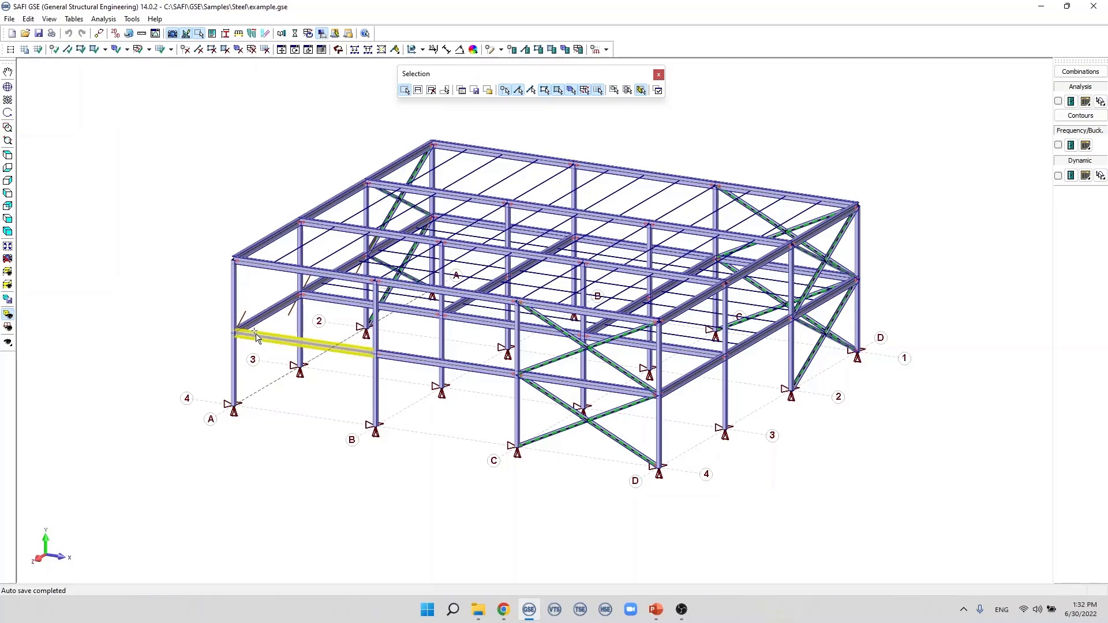
scroll(256, 334, "up", 2)
left_click(467, 372)
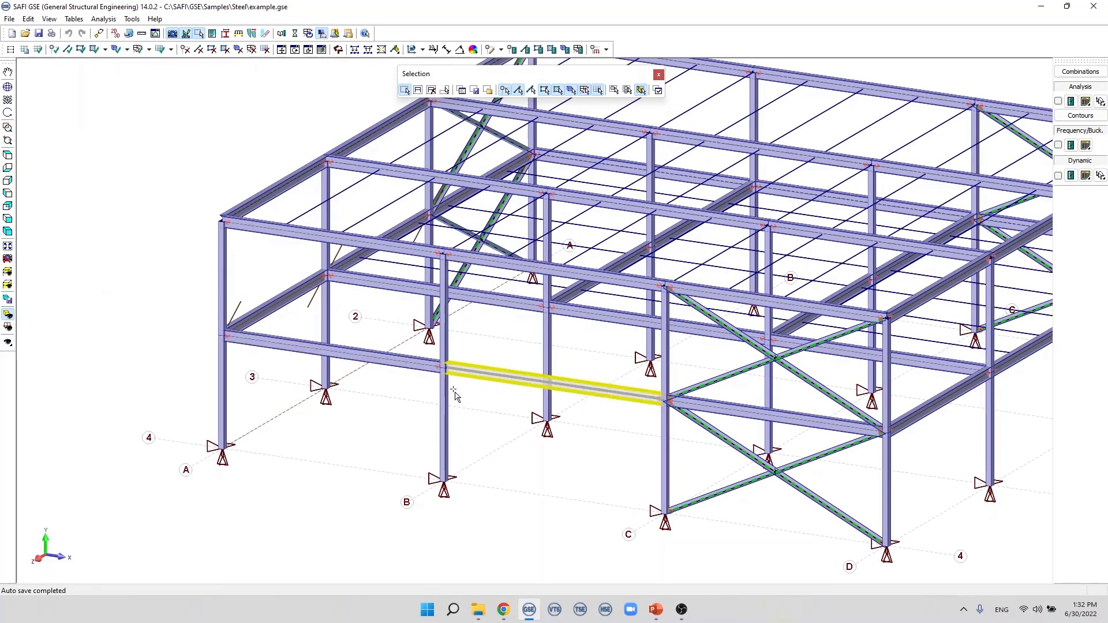
left_click(445, 407)
scroll(399, 399, "down", 4)
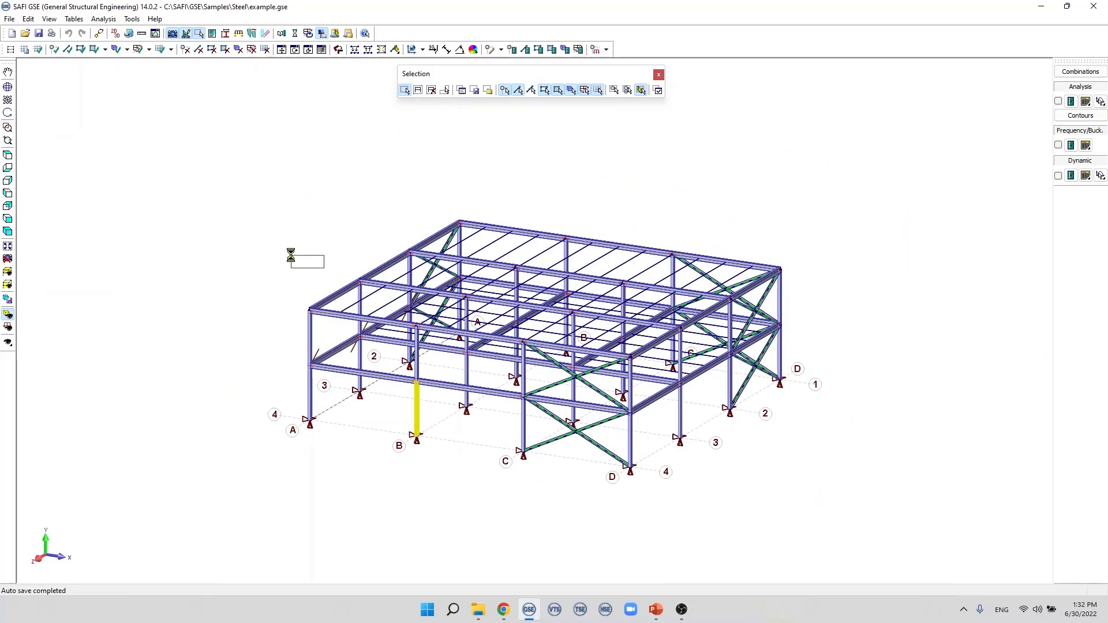
Select all elements of the model and deselect them all, repeating the pair of commands
left_click(416, 91)
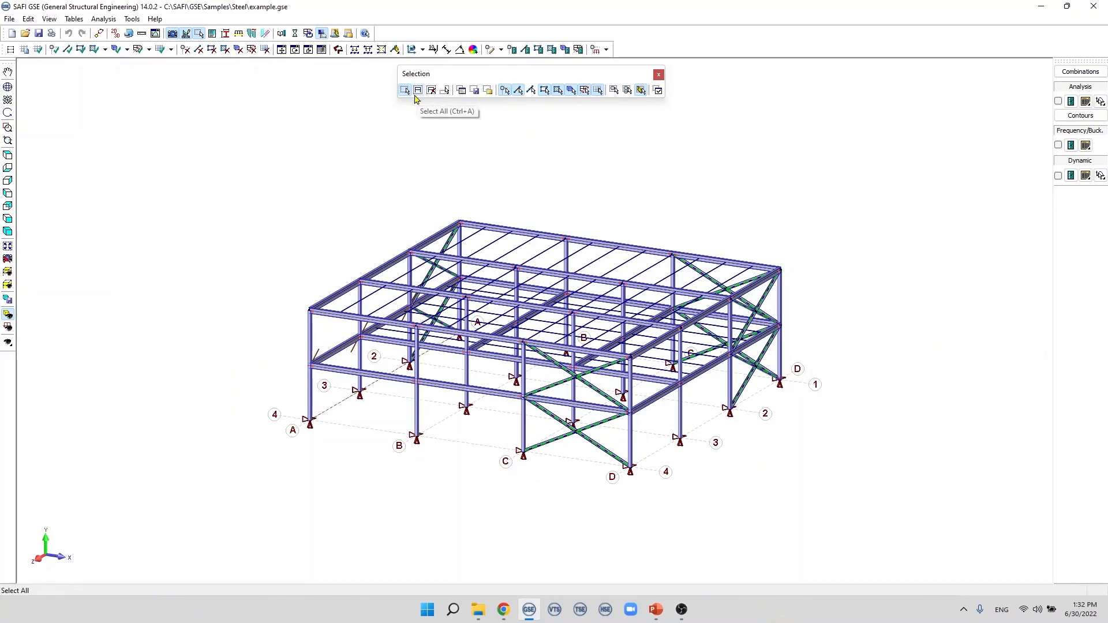
left_click(416, 91)
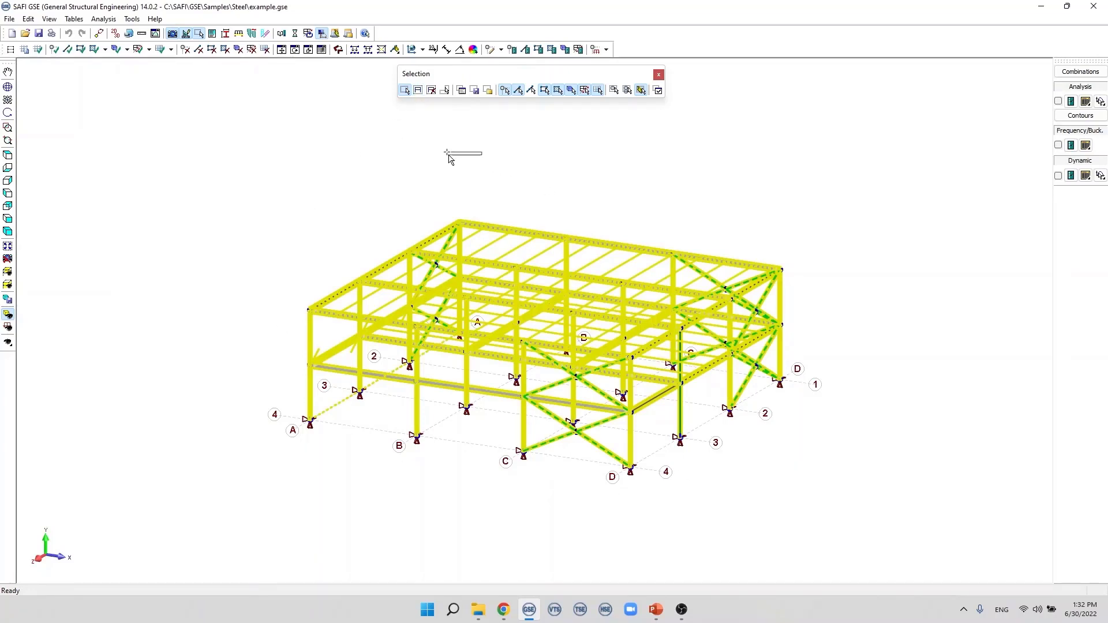
left_click(450, 160)
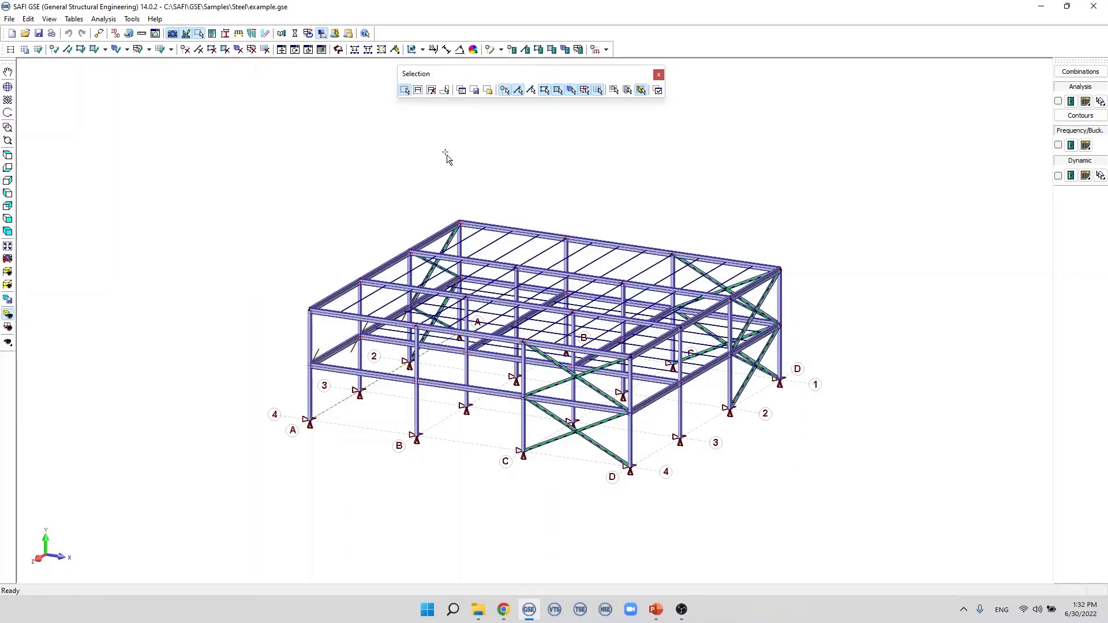
left_click(418, 91)
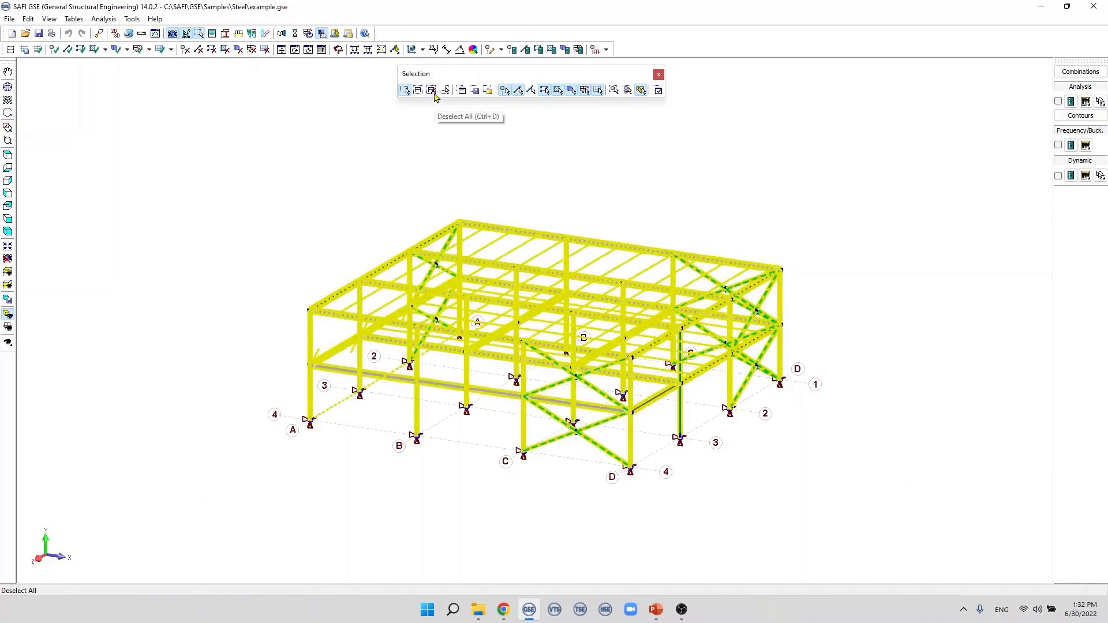
left_click(432, 91)
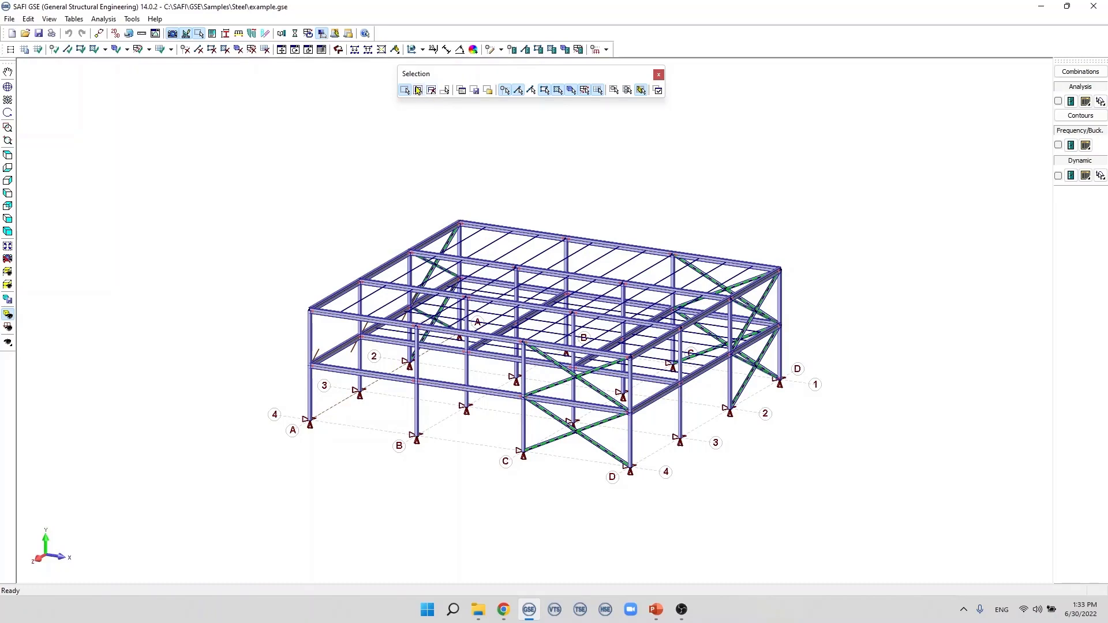
left_click(418, 91)
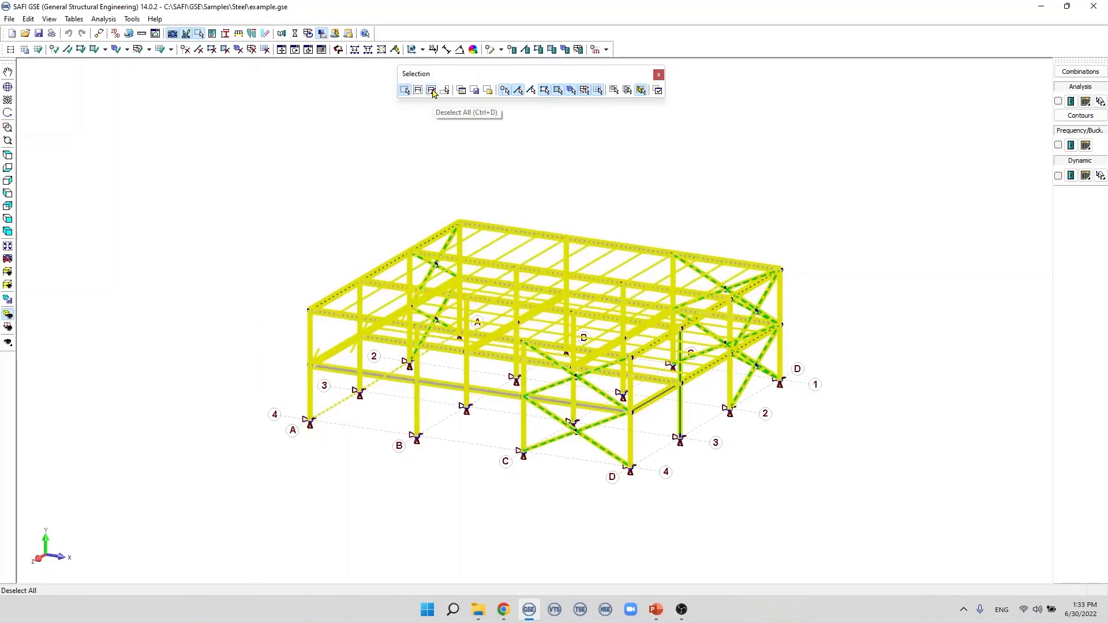
left_click(432, 91)
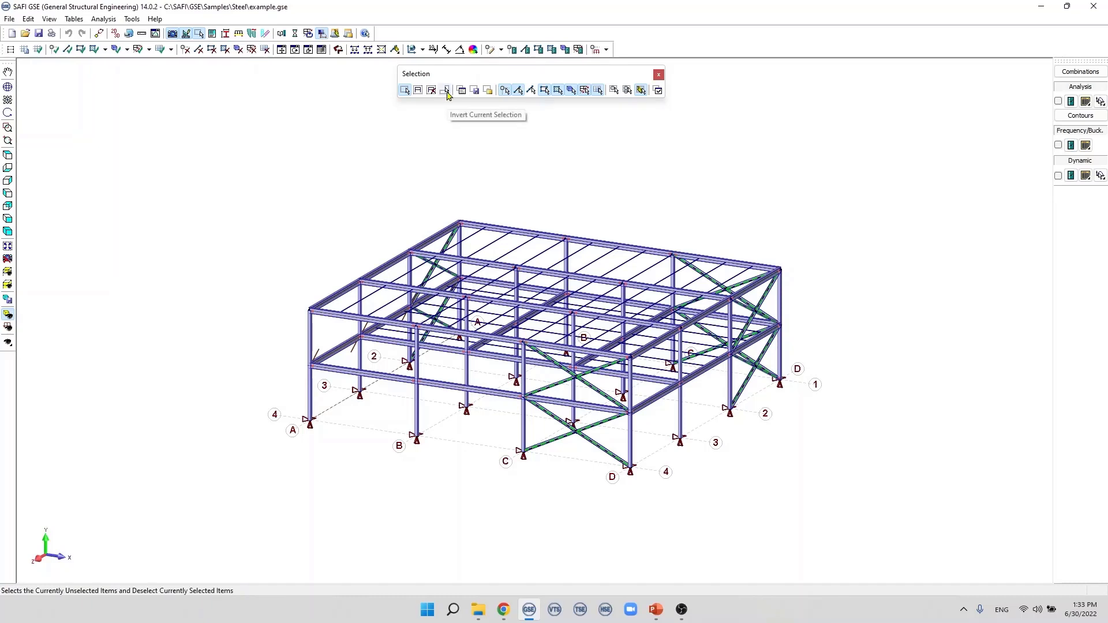
Crossing-select the interior members in the top view, return to the isometric view and invert the current selection
left_click(8, 162)
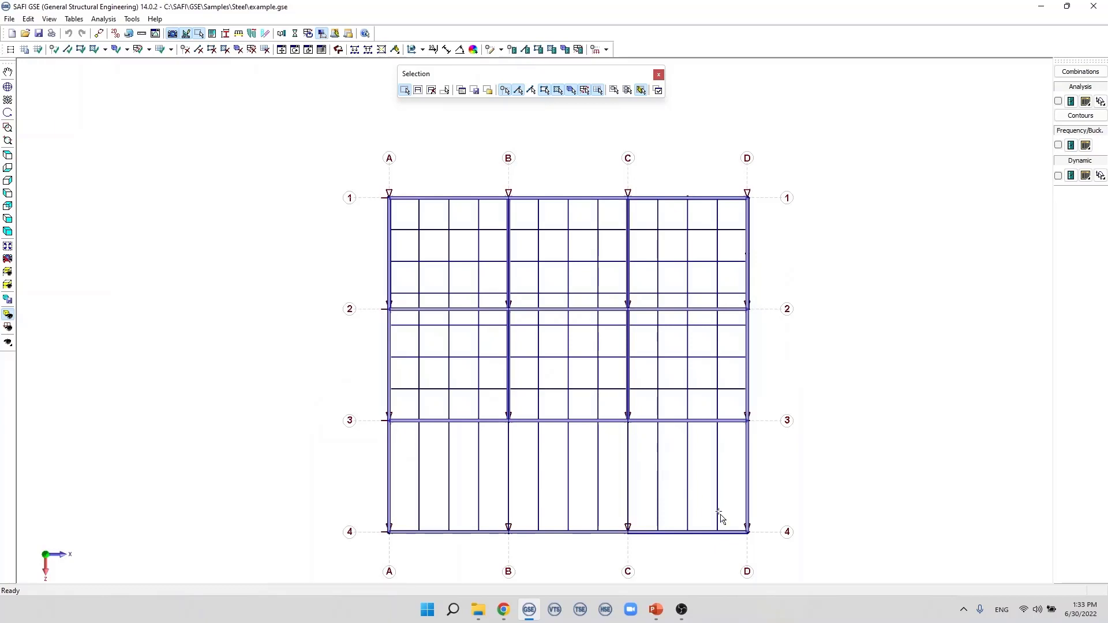
left_click_drag(713, 499, 416, 218)
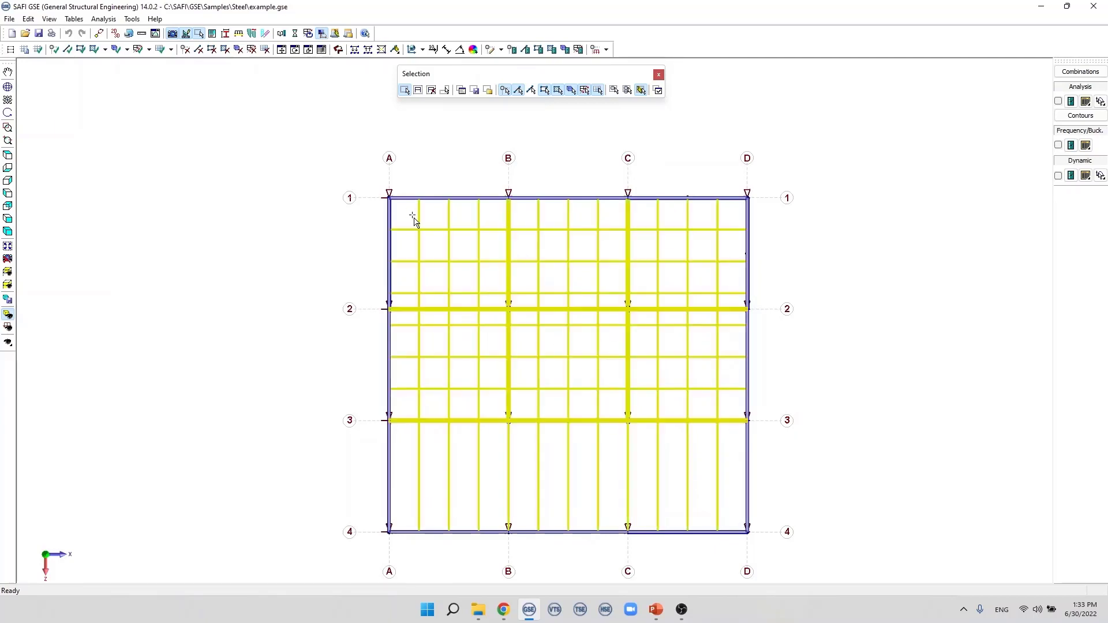
left_click(8, 232)
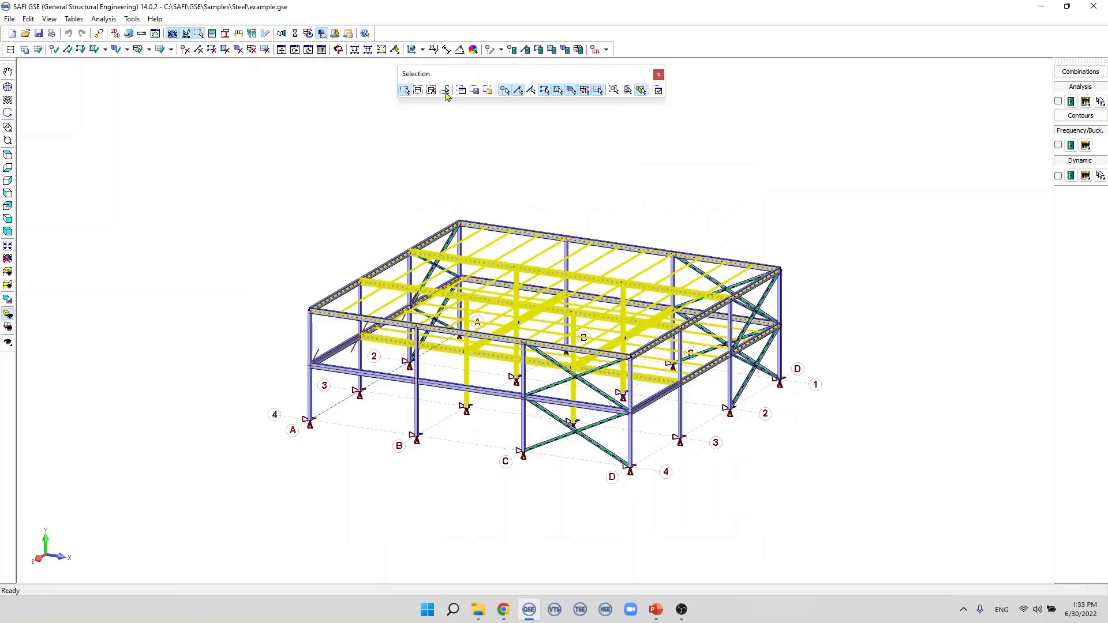
left_click(446, 91)
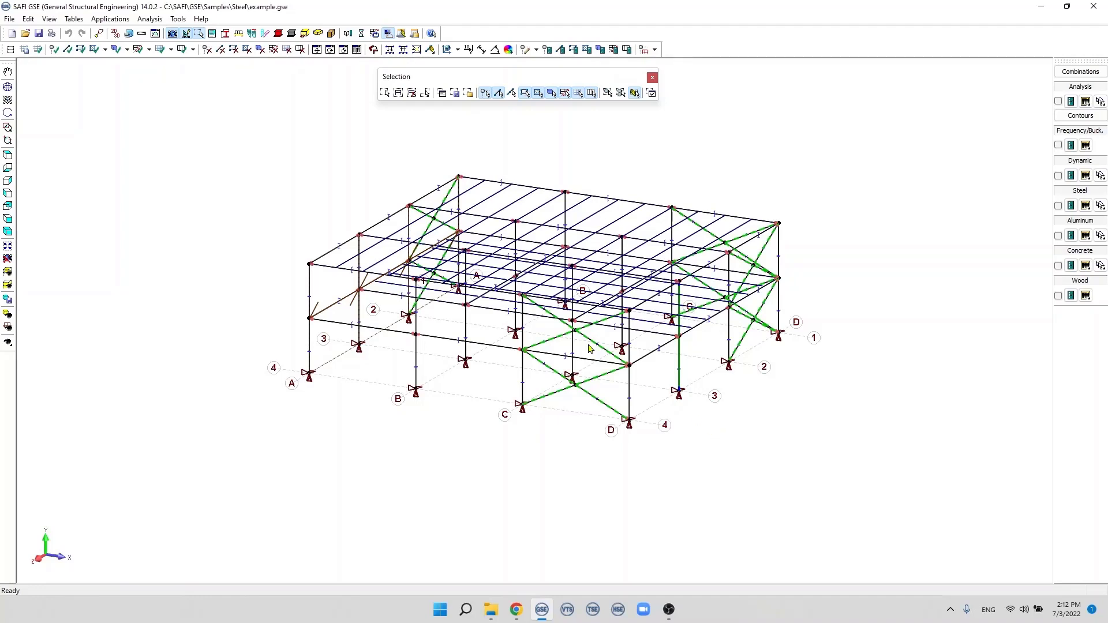
Build a cumulative selection of the corner column at A4, the adjacent lower beam toward B and the panel between lines 3 and 4
left_click(385, 93)
left_click(309, 348)
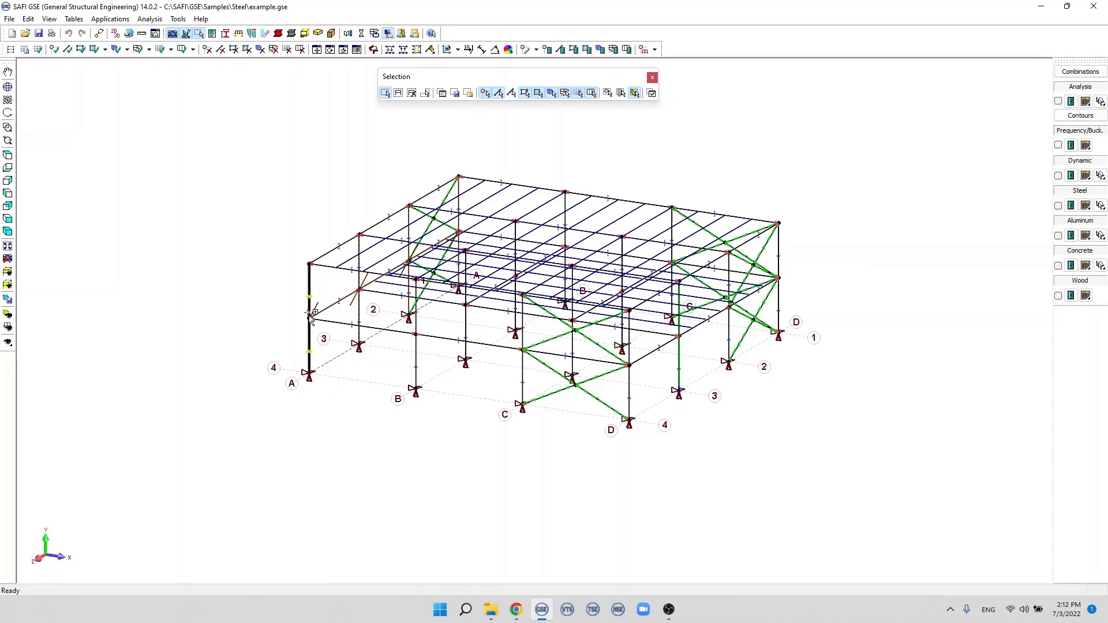
left_click(333, 322)
left_click(338, 305)
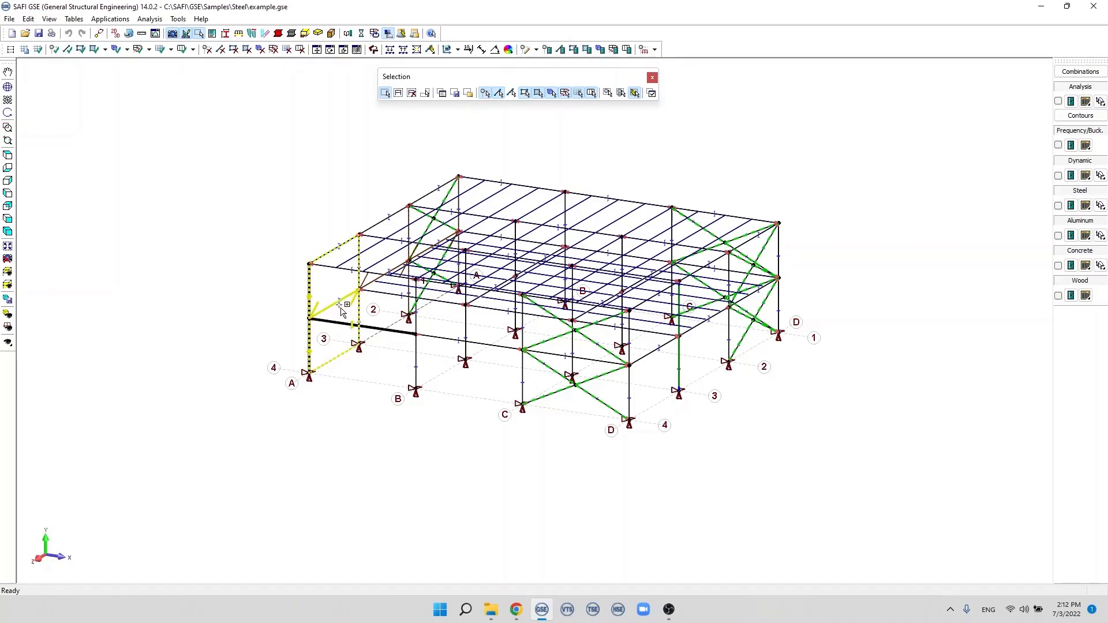
Add the lower braced bay between C and D on line 4 to the selection by window, and remove it by window
left_click(522, 349)
left_click_drag(511, 333, 676, 456)
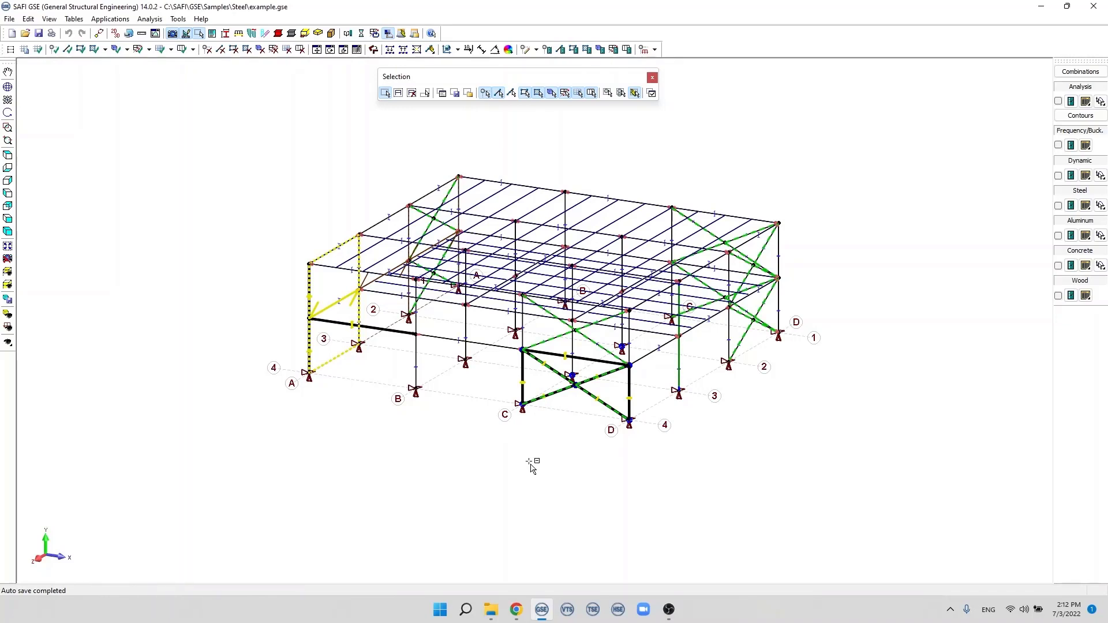
left_click_drag(643, 435, 522, 348)
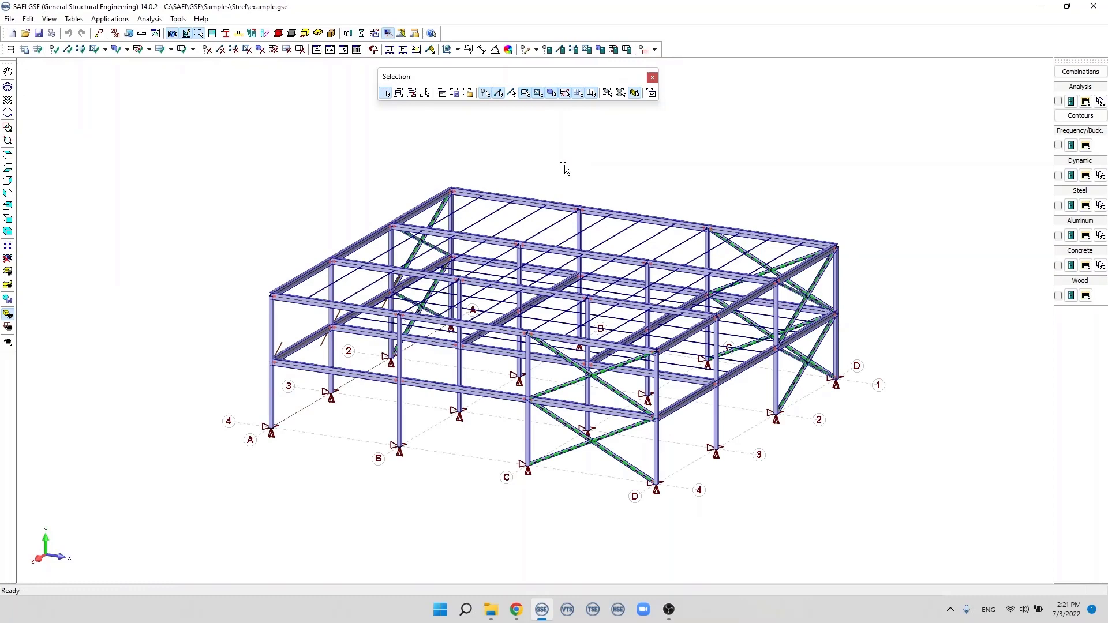
Use Special Selection by identifier range to select members 1 to 10, followed by joints 1 to 10
left_click(441, 94)
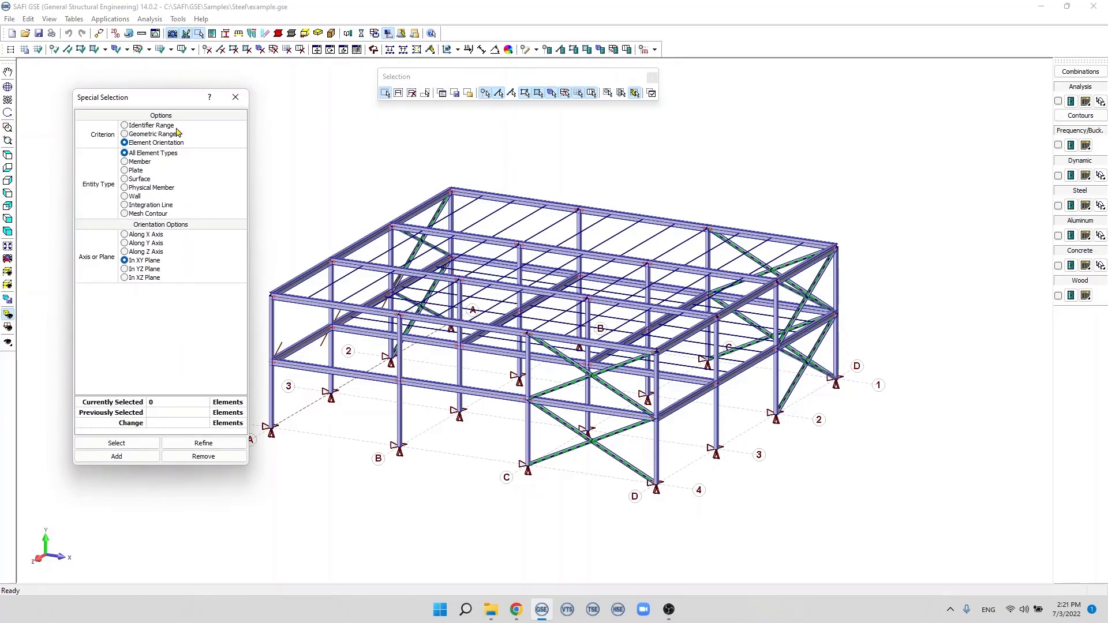
left_click(124, 126)
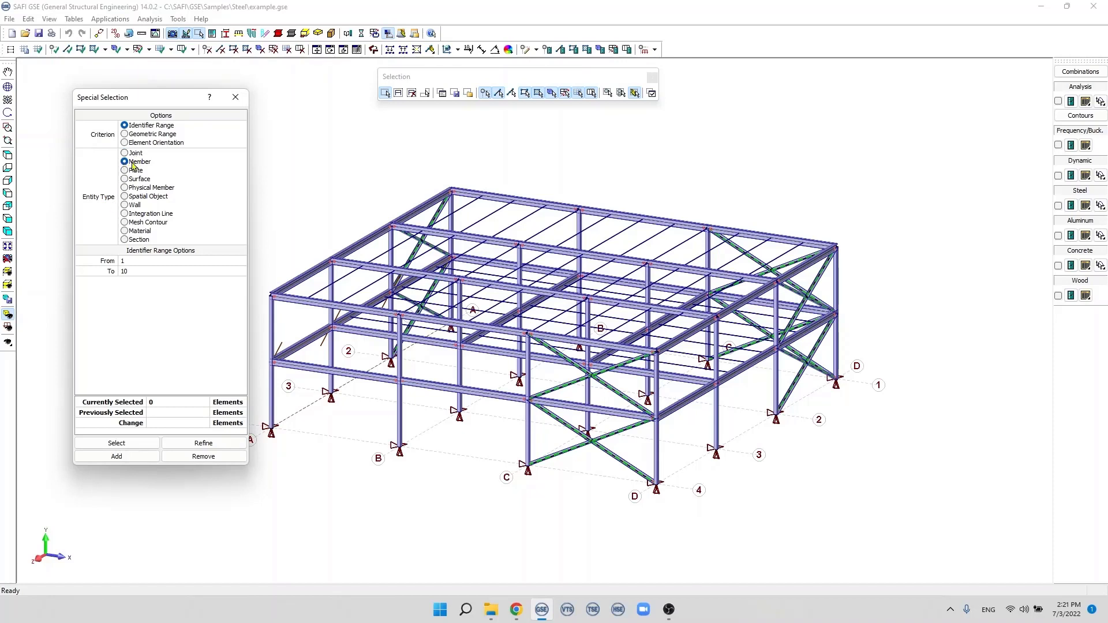
left_click(130, 260)
left_click(138, 263)
left_click(127, 271)
left_click(130, 442)
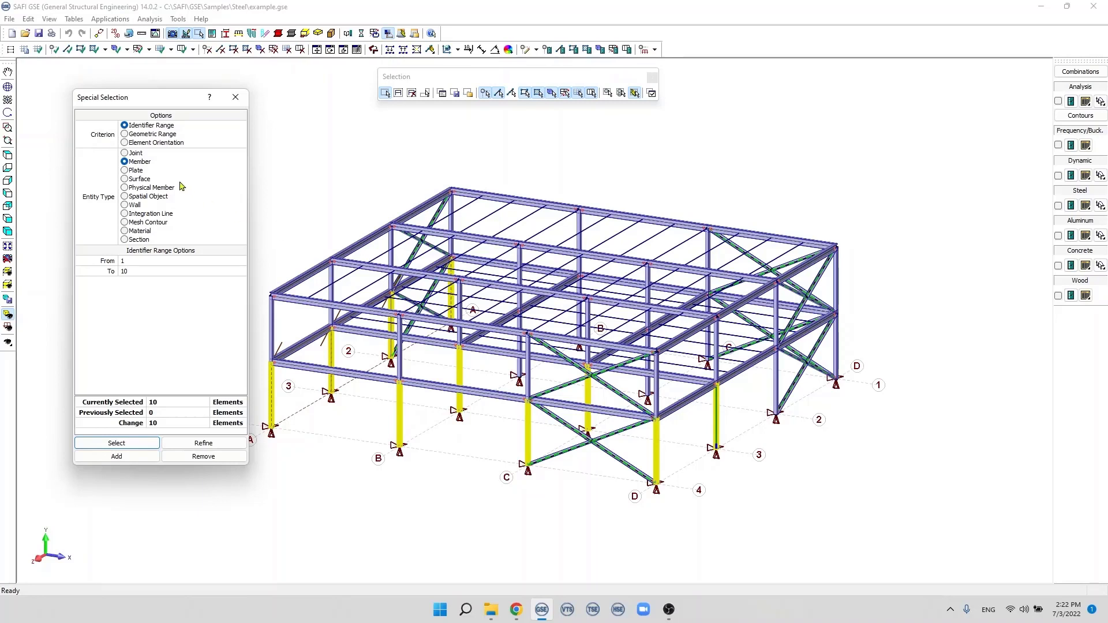
left_click(125, 154)
left_click(146, 444)
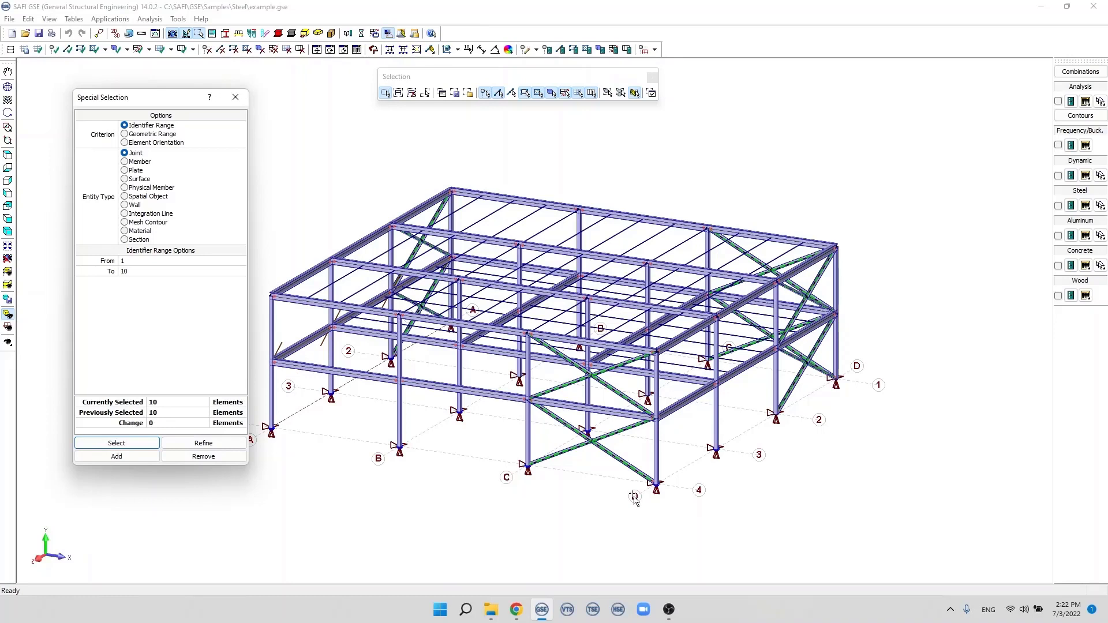
Select the members lying within the geometric range of 7 to 7.5 m along the Y axis
left_click(125, 135)
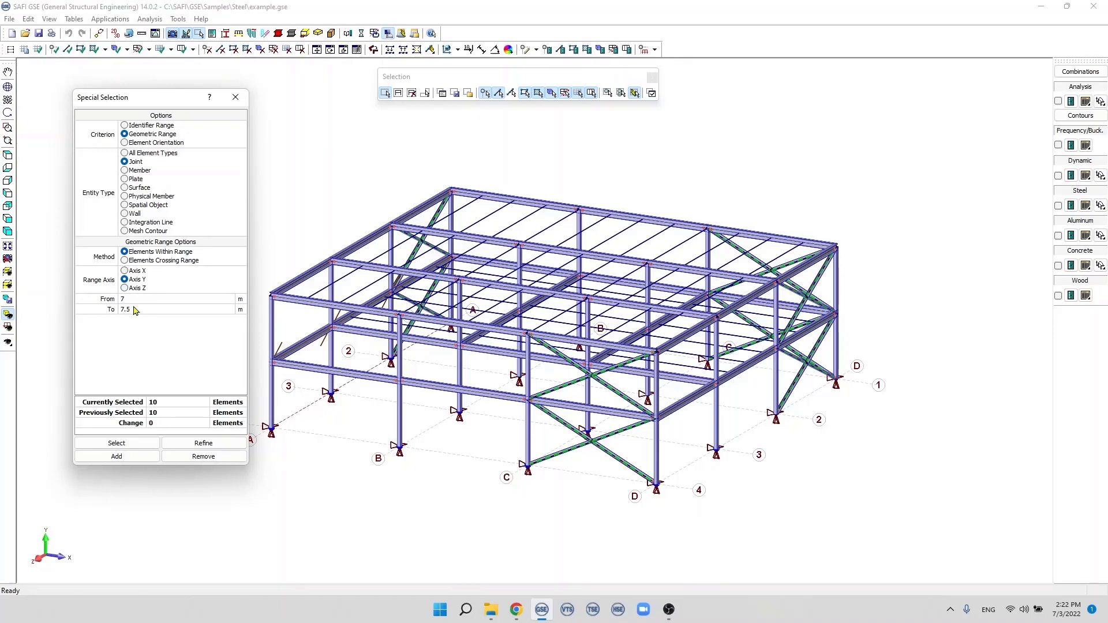
left_click(125, 171)
double_click(149, 300)
left_click(116, 443)
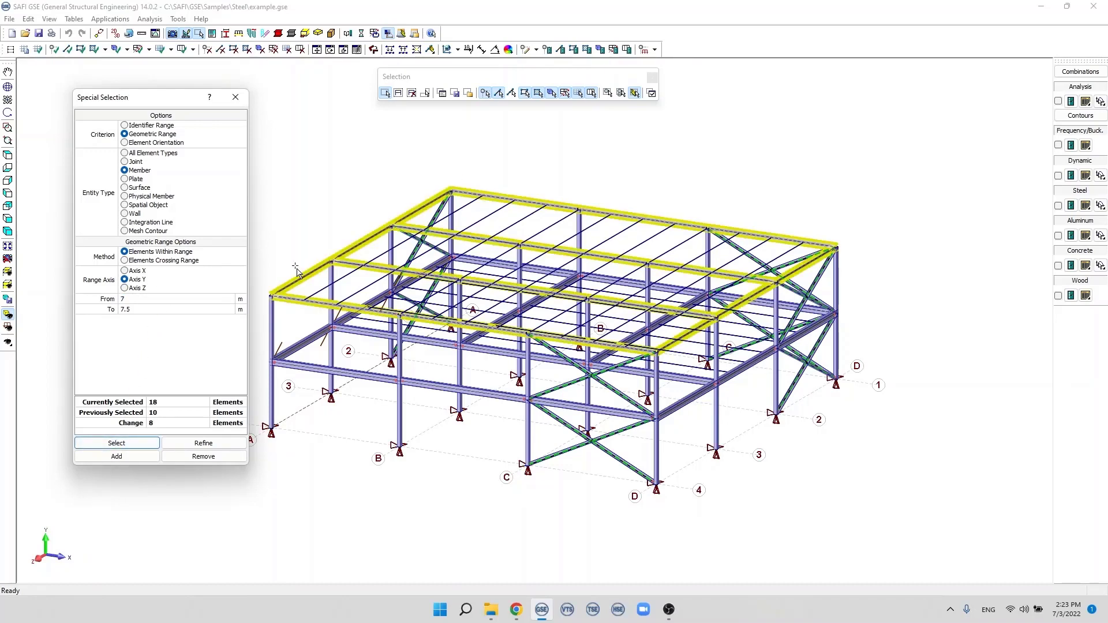
Select members by element orientation, first those in the XZ plane and after them those in the XY plane
left_click(170, 143)
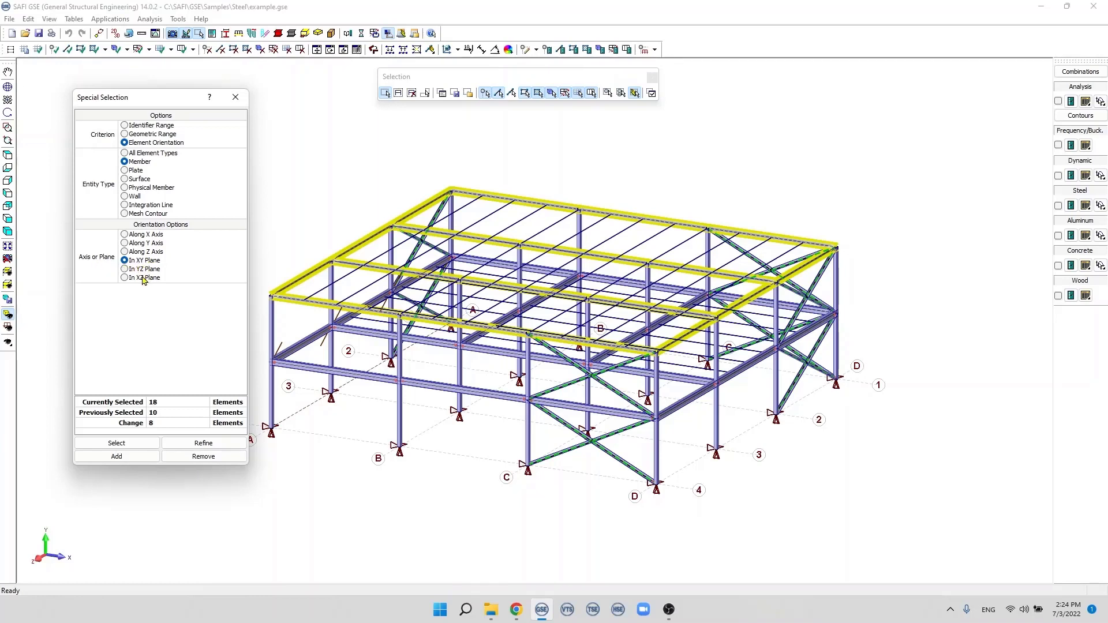
left_click(124, 279)
left_click(126, 446)
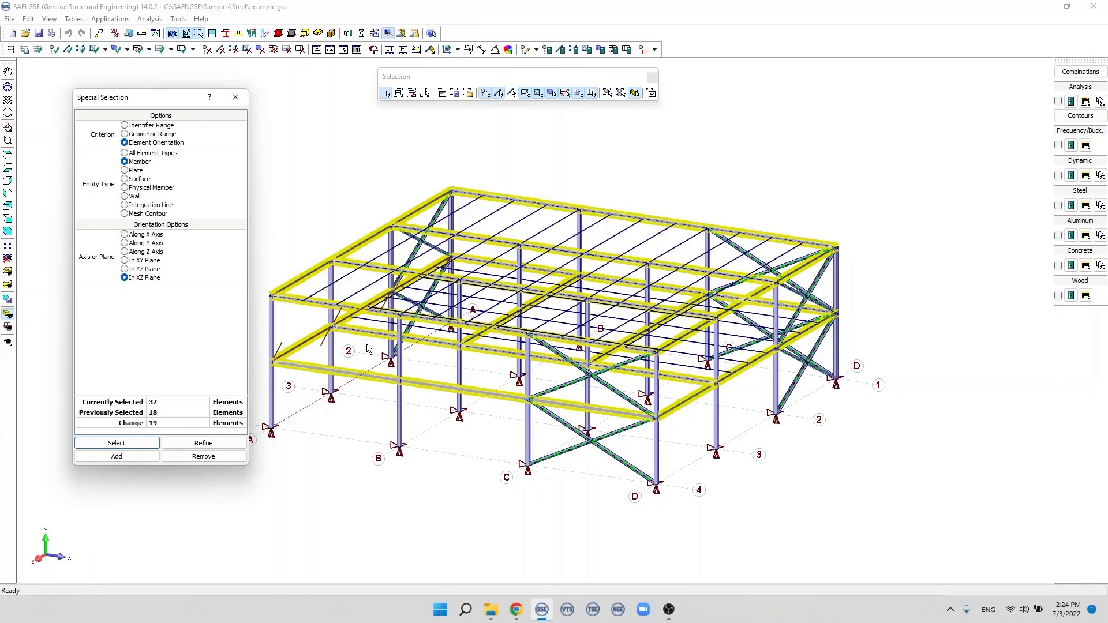
left_click(125, 261)
left_click(116, 444)
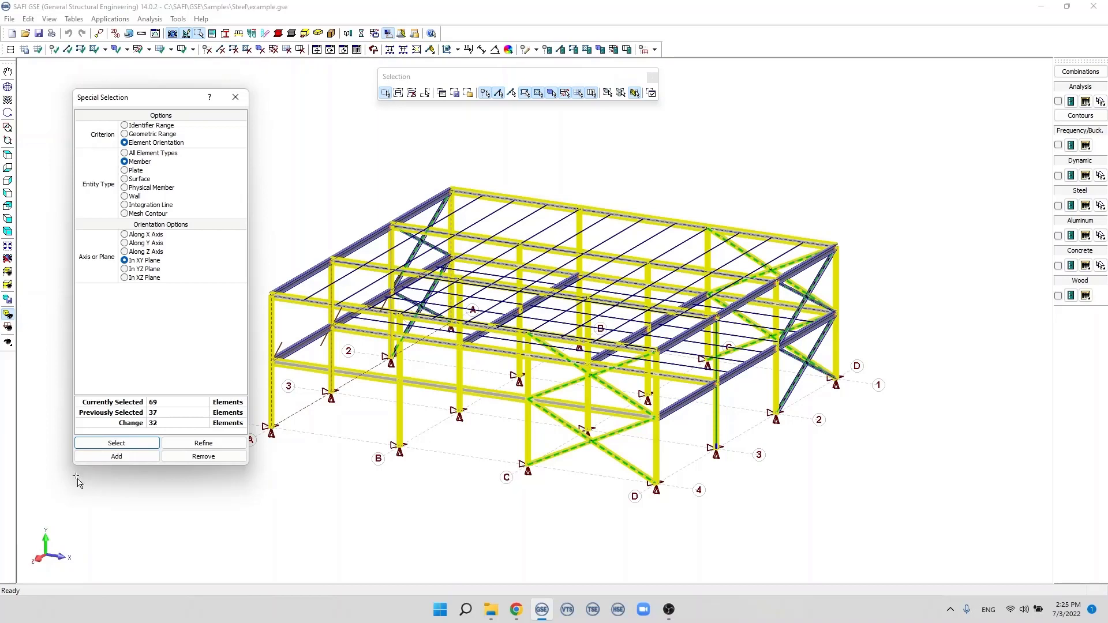
Refine the current selection to the members oriented in the YZ plane and close Special Selection
left_click(125, 269)
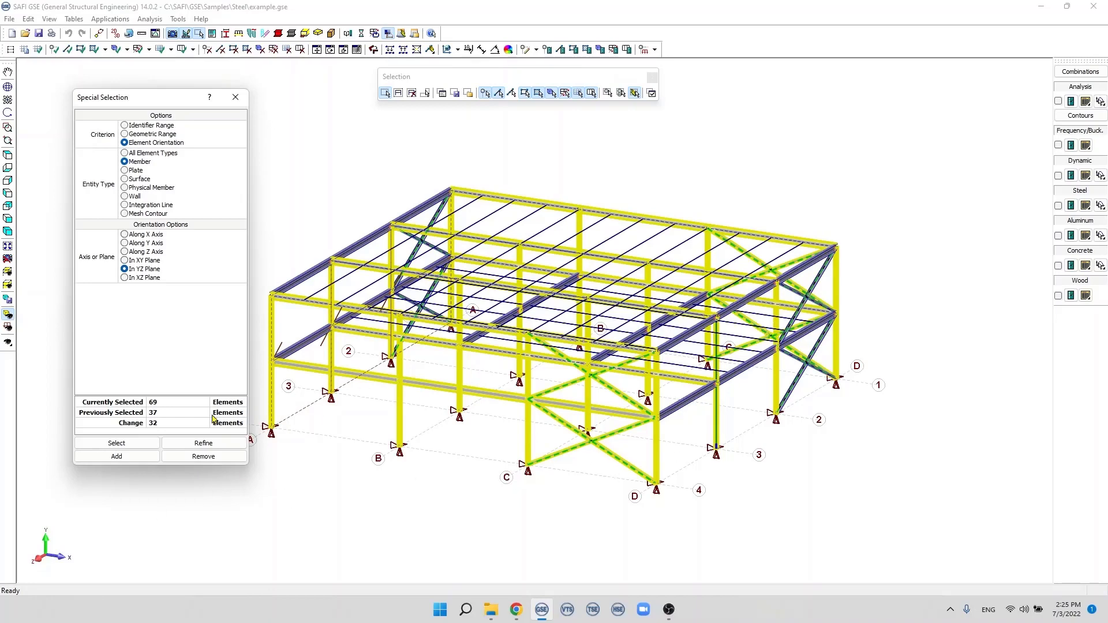
left_click(191, 446)
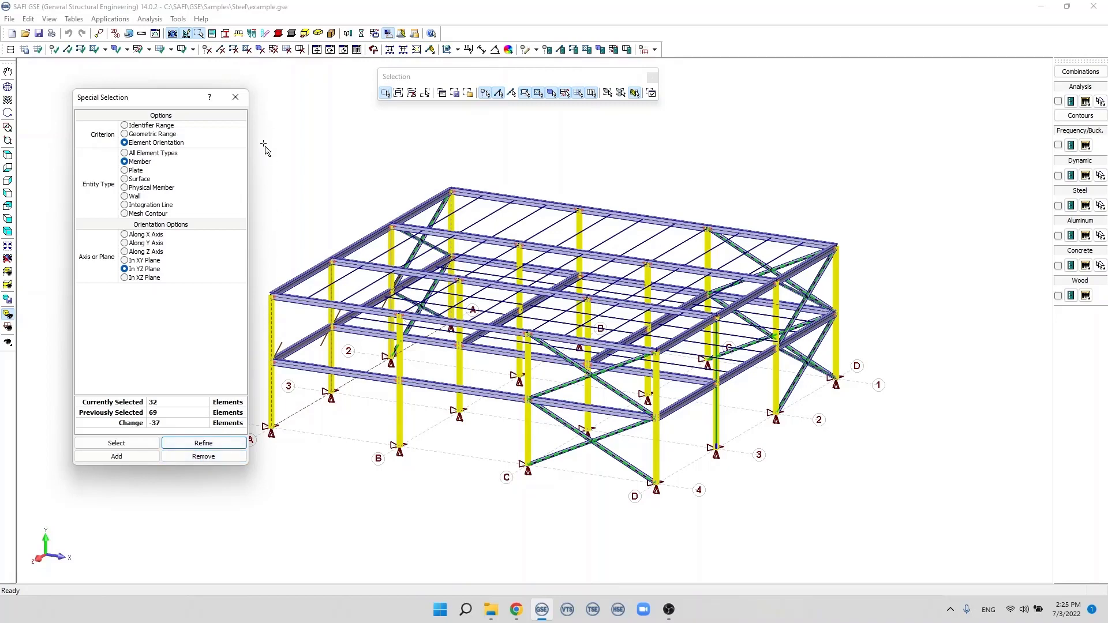
left_click(236, 97)
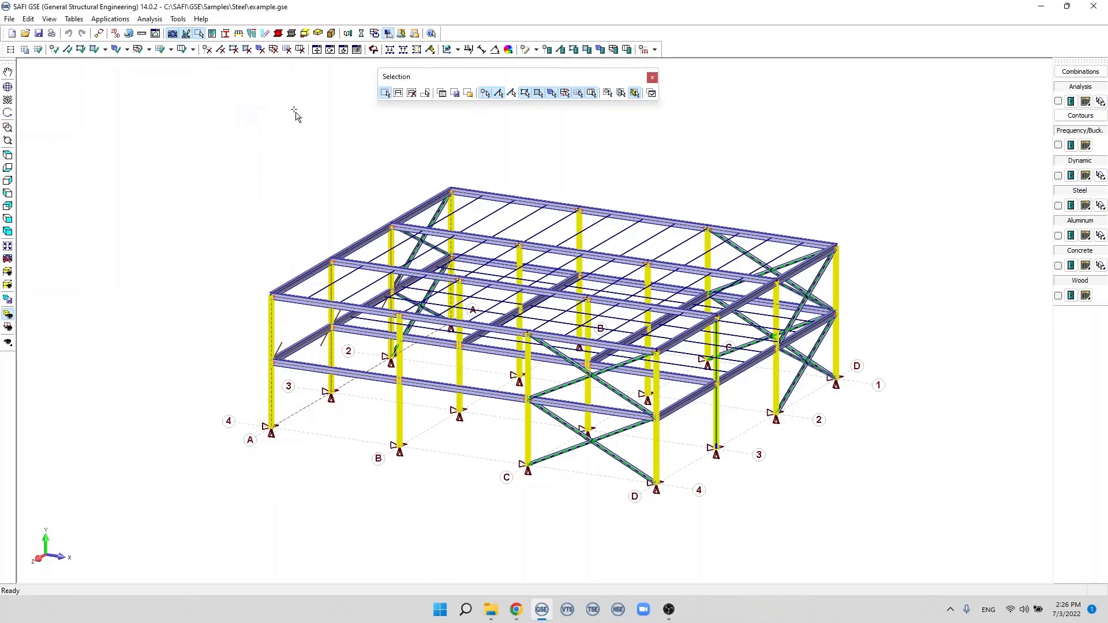
Save the selected columns as a selection group named Column
left_click(456, 96)
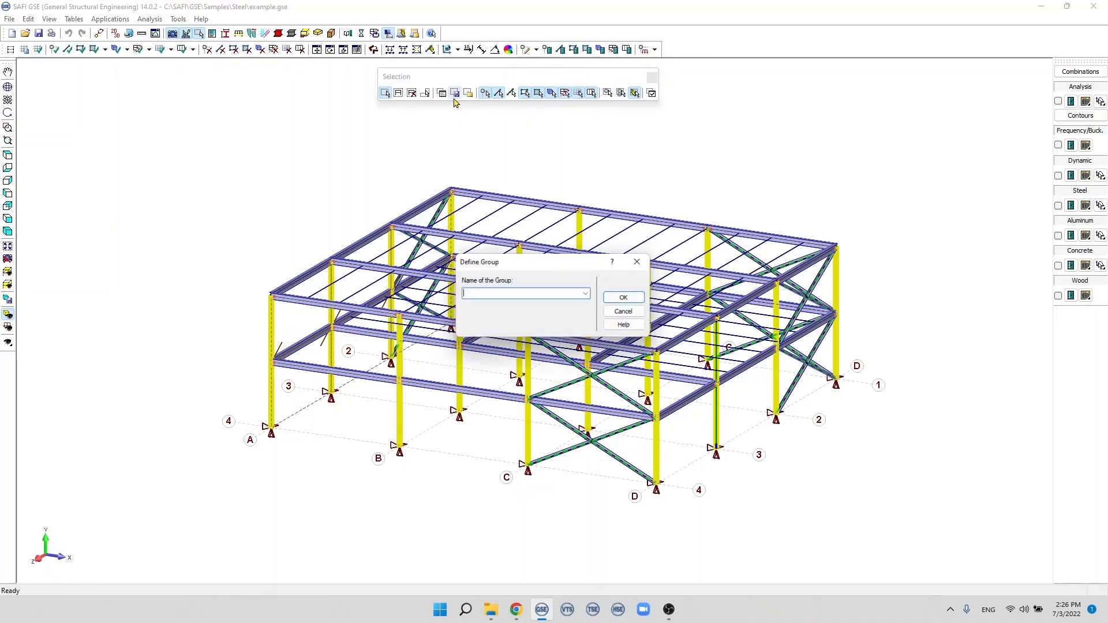
left_click_drag(477, 236, 259, 169)
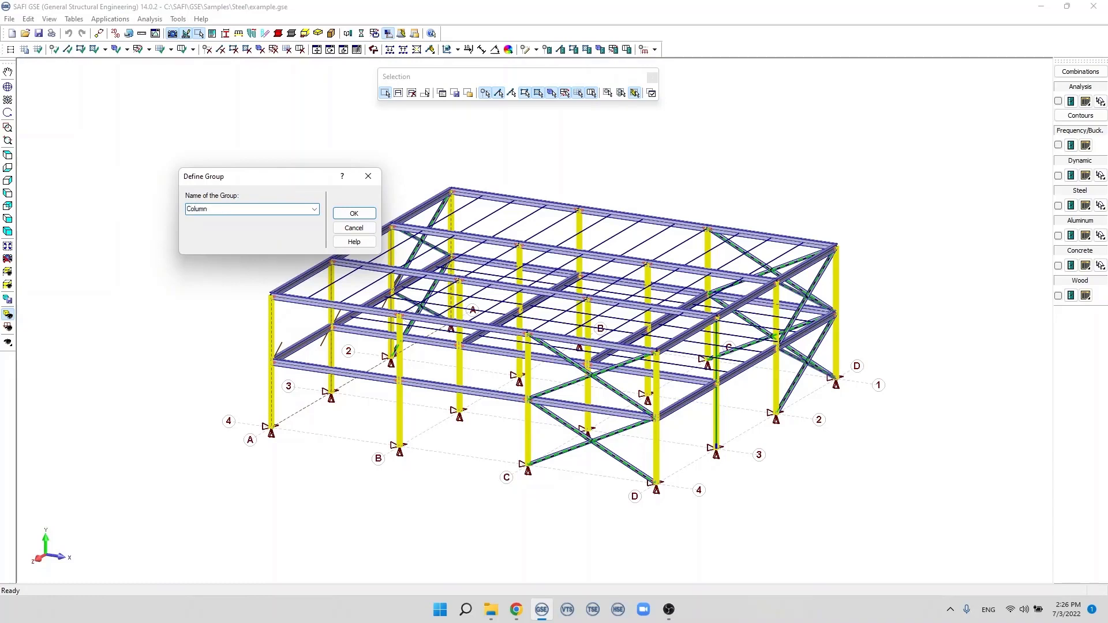
left_click(354, 213)
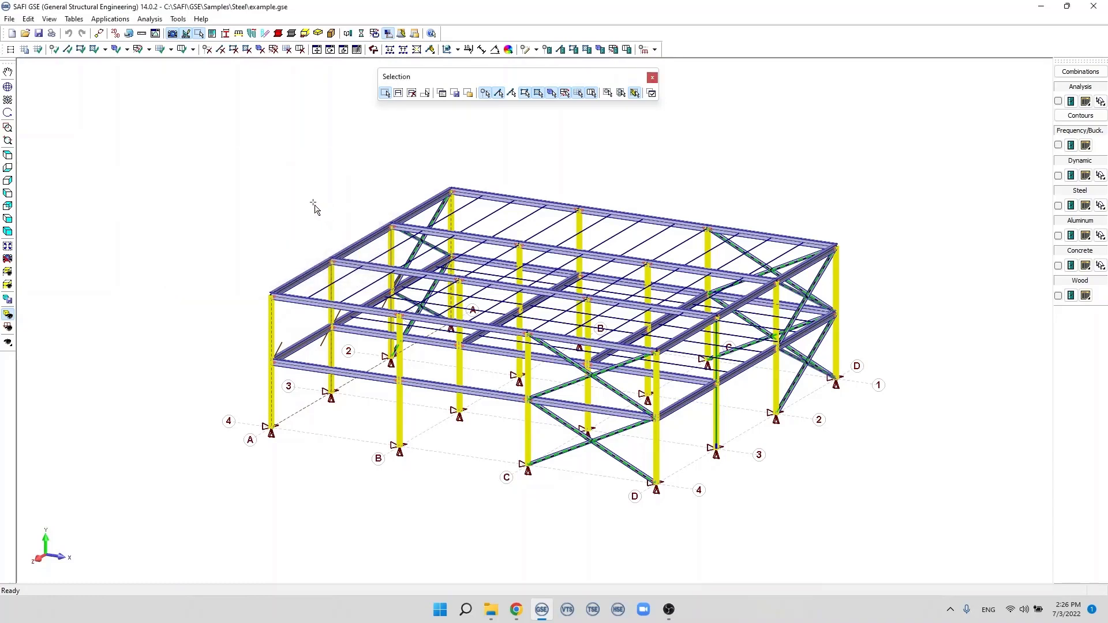
Clear the selection and reselect the columns by fetching the saved Column group
left_click_drag(285, 197, 284, 196)
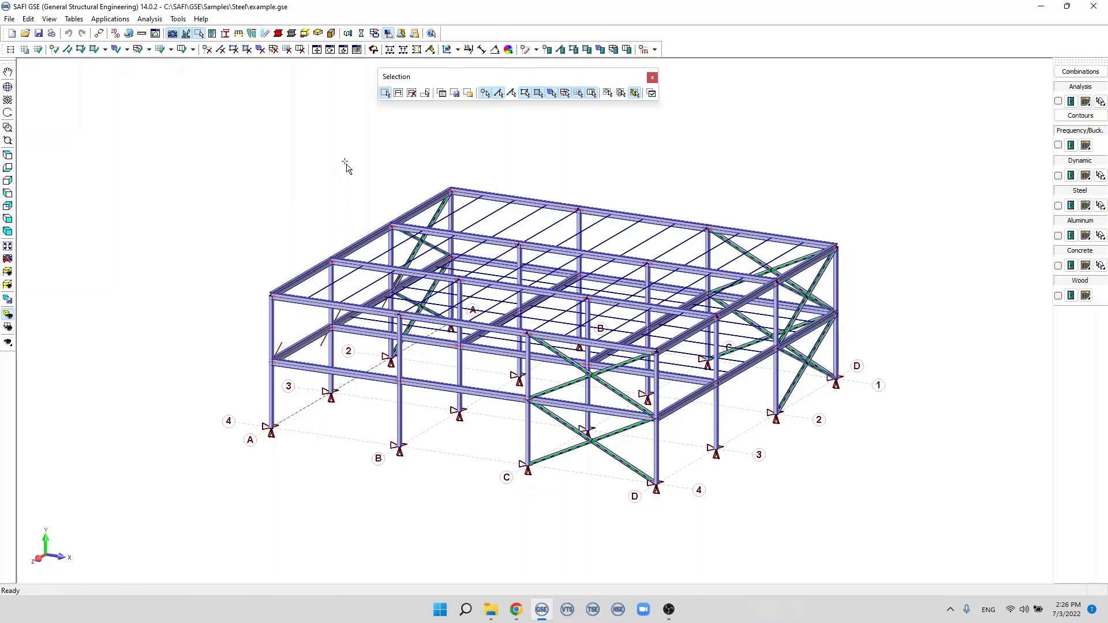
left_click(469, 96)
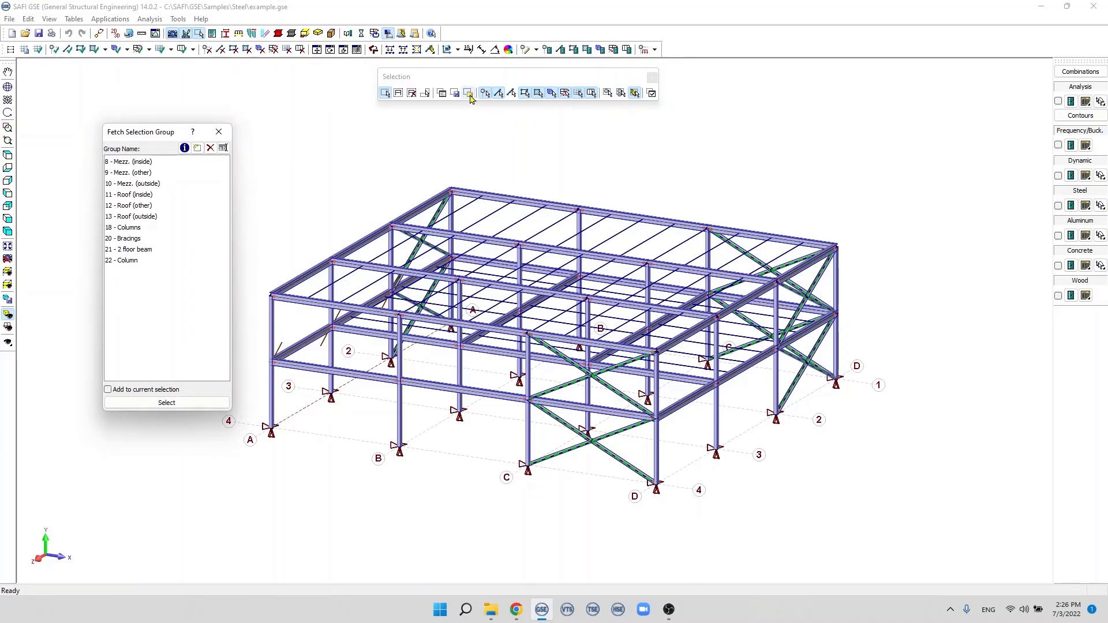
left_click(127, 259)
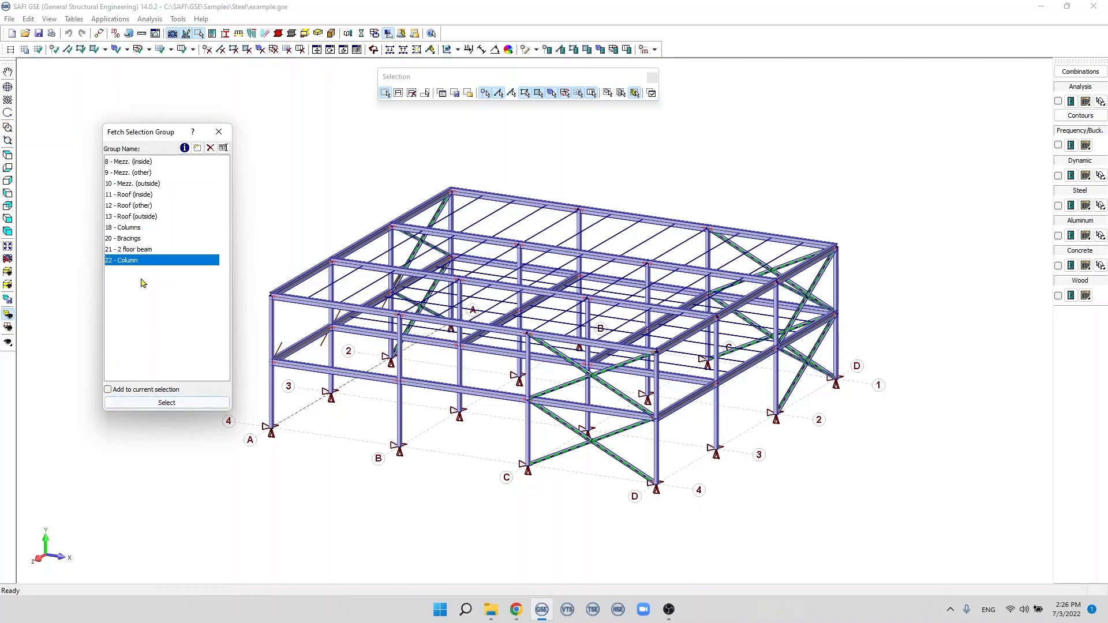
left_click(168, 403)
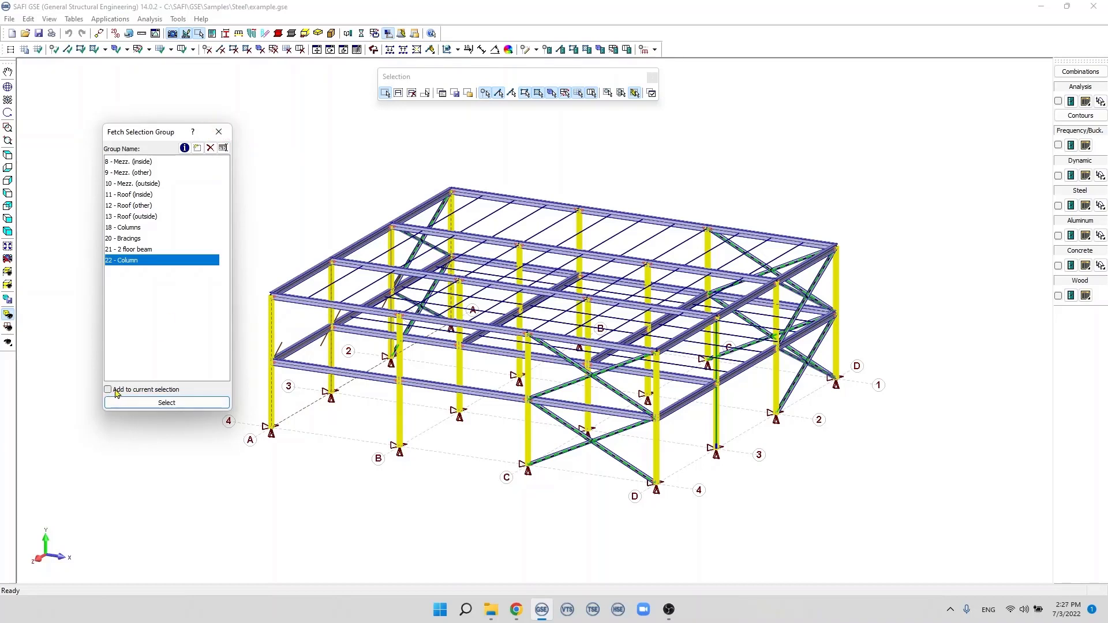
Add the Roof (outside) group to the current selection, and fetch that group again on its own
left_click(129, 218)
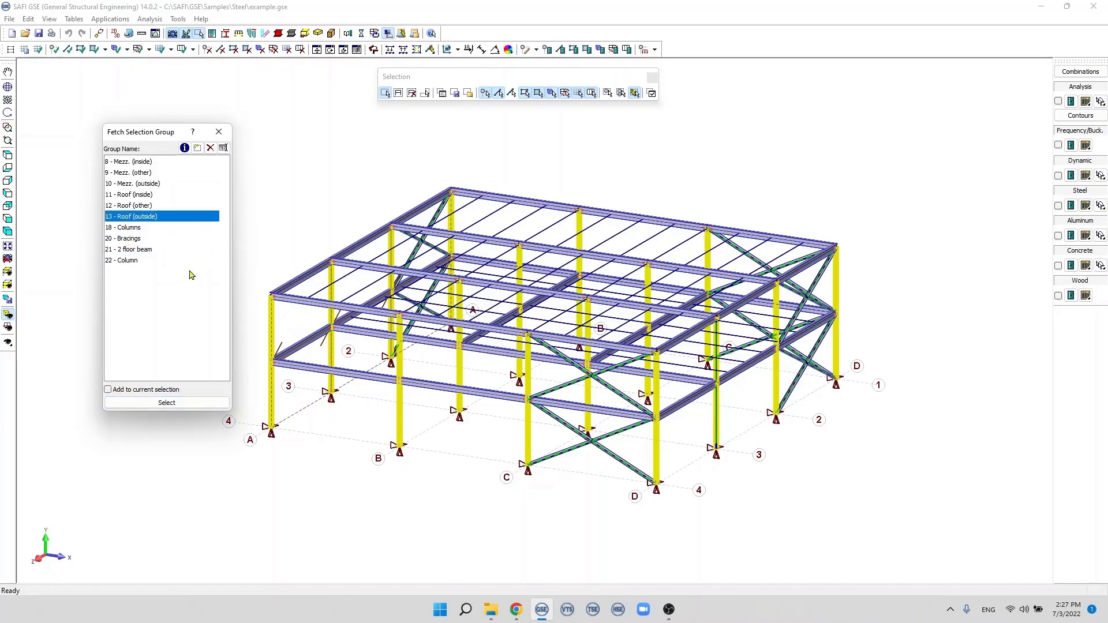
left_click(108, 389)
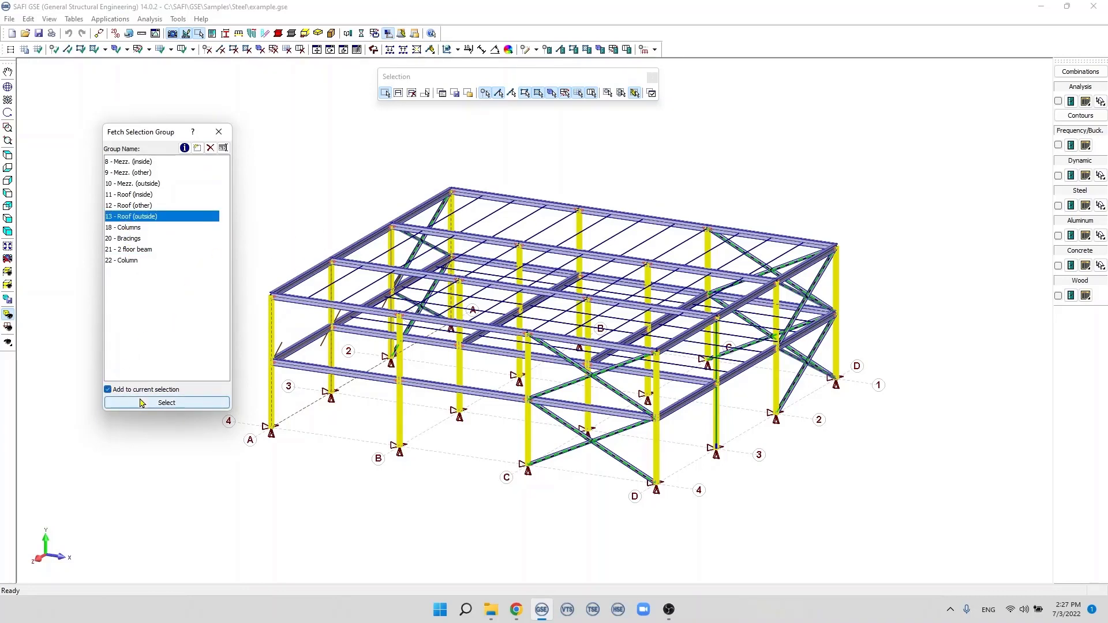
left_click(142, 404)
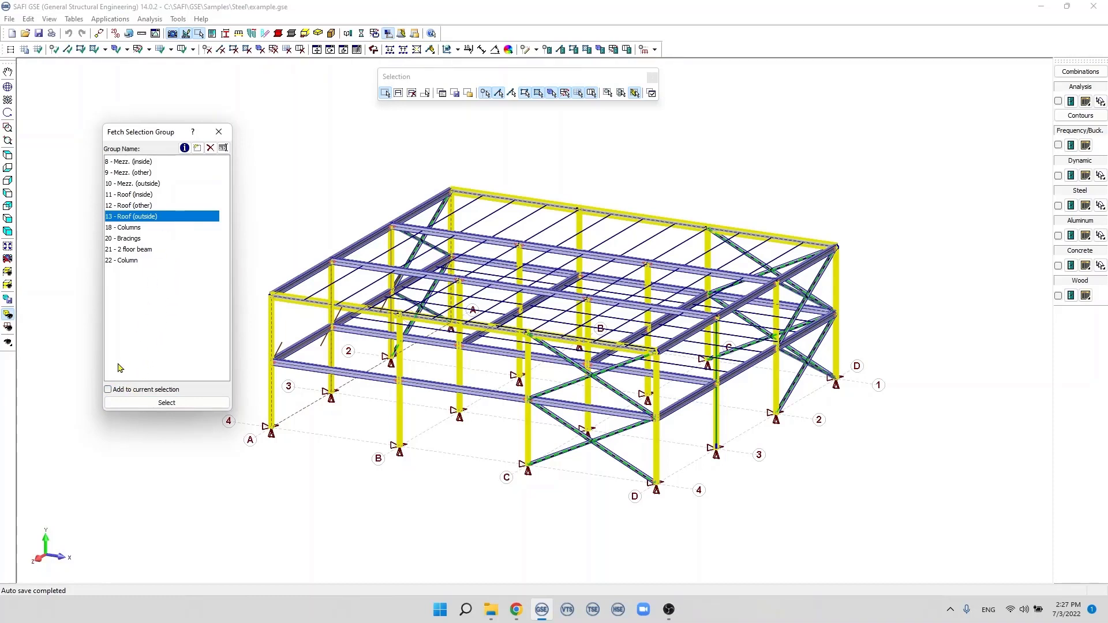
left_click(153, 403)
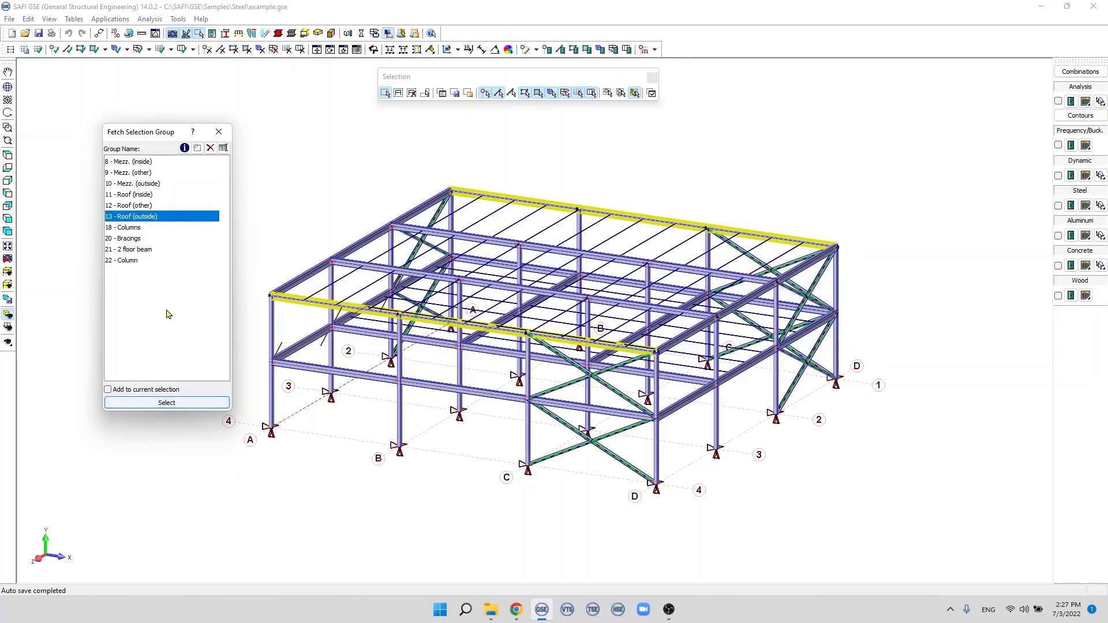
left_click(221, 132)
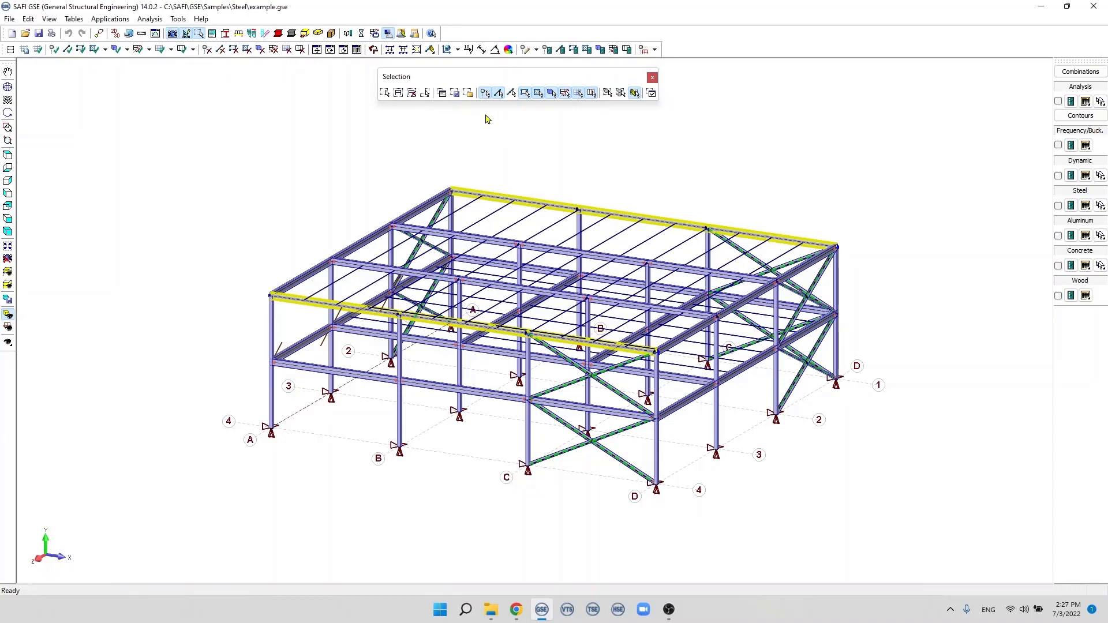
Turn off the solid rendering so the structure is displayed as a line model
scroll(443, 198, "up", 1)
scroll(443, 198, "up", 2)
scroll(427, 185, "down", 2)
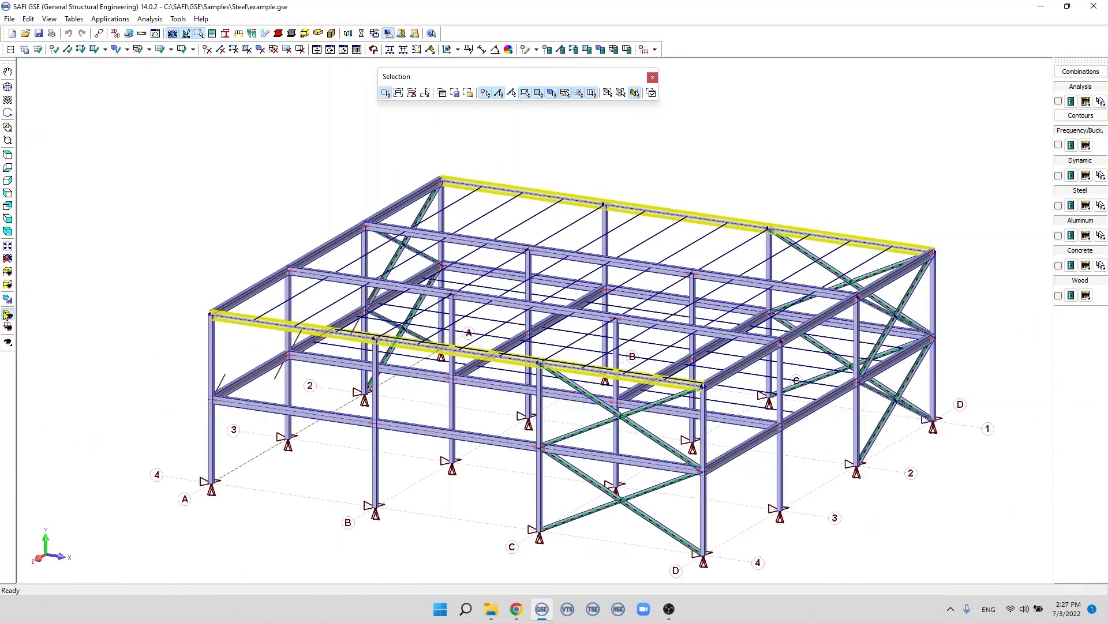
left_click(7, 314)
scroll(430, 161, "up", 3)
scroll(430, 161, "down", 2)
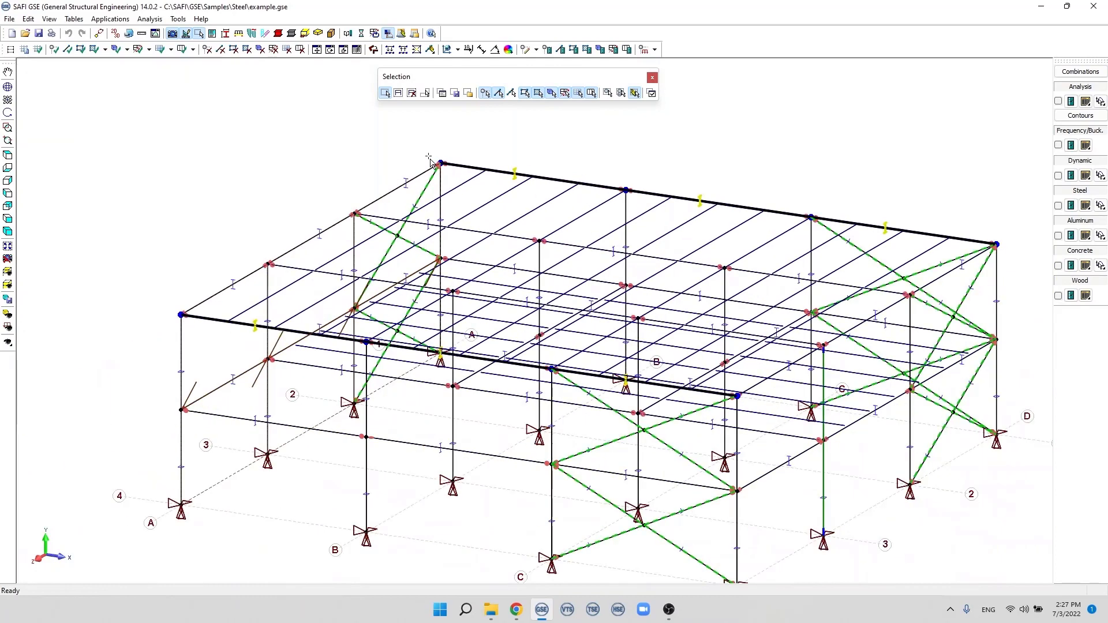
Select by window the roof edge beam between A and B on line 1, and repeat the window with member selectability disabled
scroll(486, 152, "up", 2)
left_click_drag(360, 144, 808, 260)
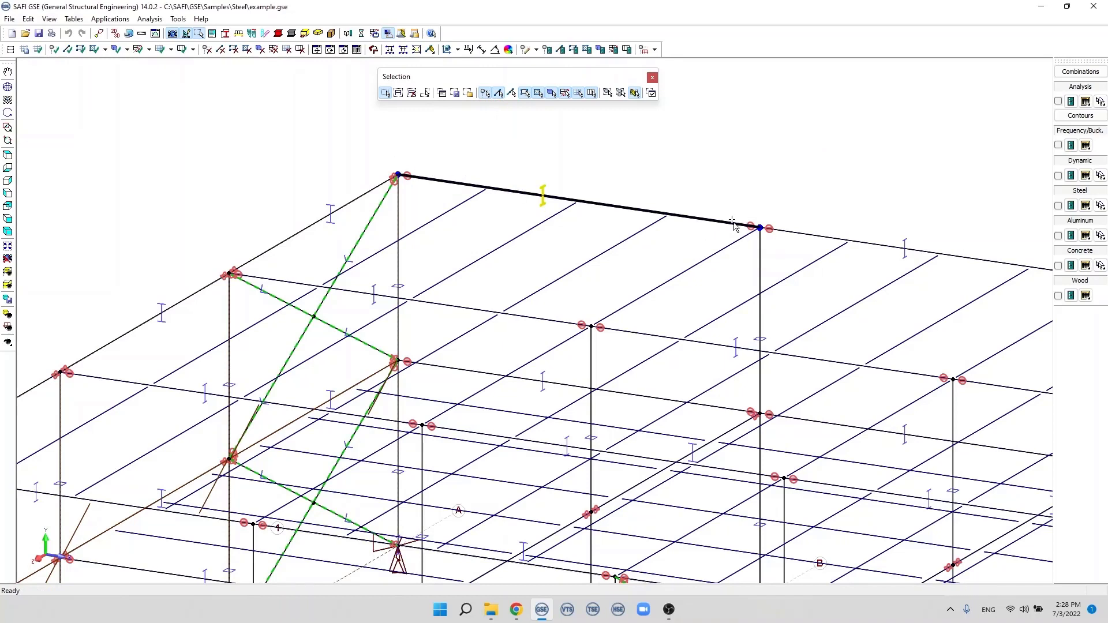
left_click(498, 94)
left_click_drag(356, 150, 798, 279)
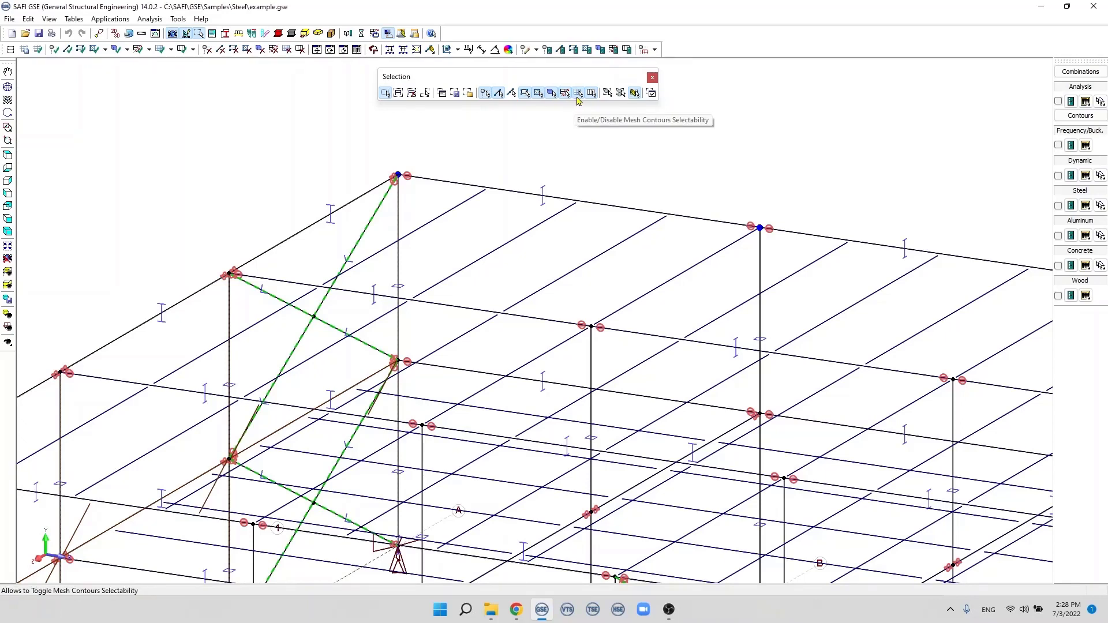
Set window selection to Within Area and draw a window around the upper corner bay near A on lines 1 and 2
scroll(452, 119, "down", 3)
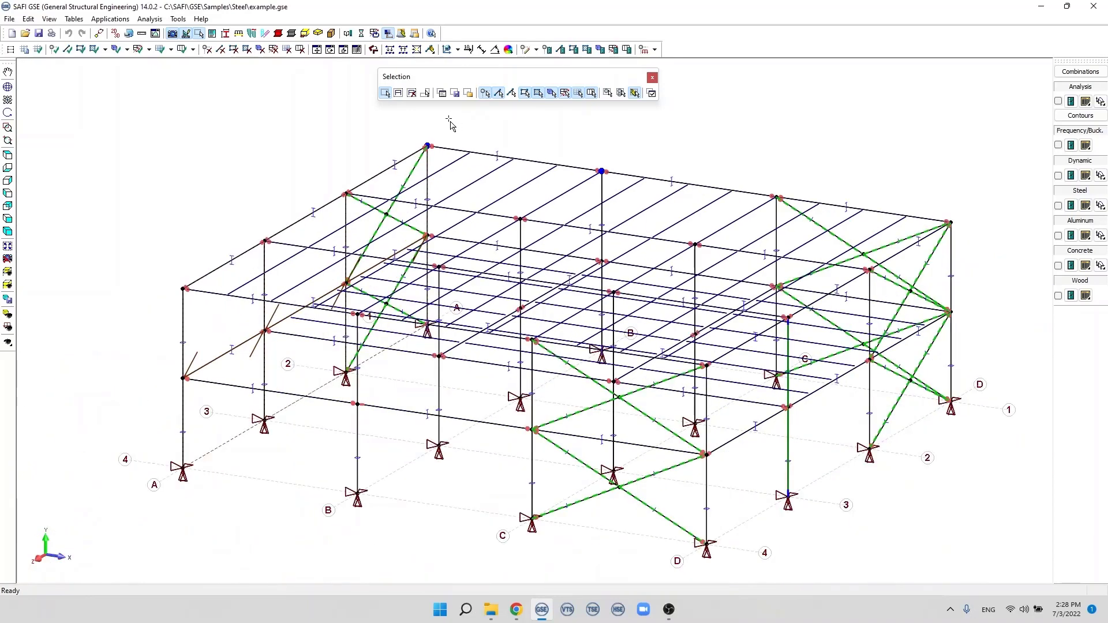
left_click(608, 93)
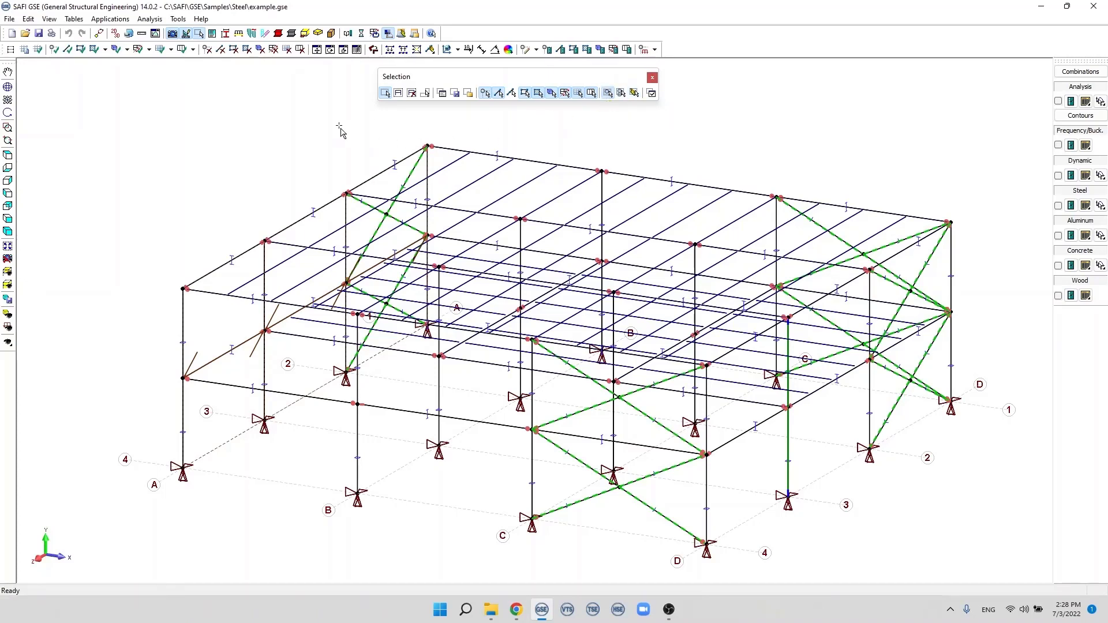
mouse_move(300, 118)
left_mouse_down()
mouse_move(599, 295)
mouse_move(434, 181)
mouse_move(281, 123)
left_mouse_up()
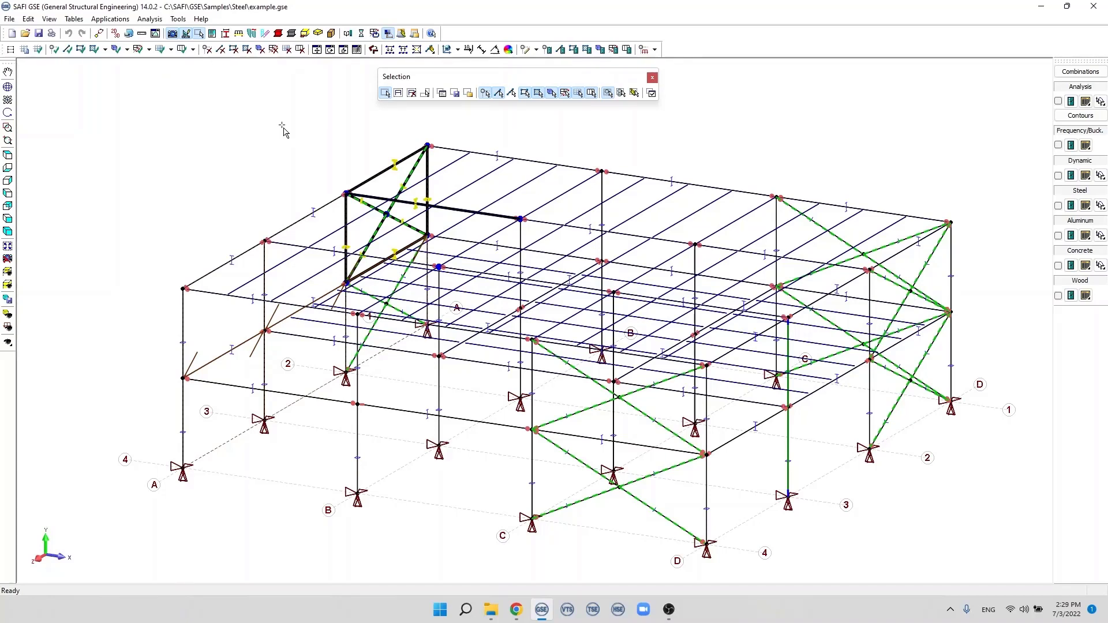
Set window selection to Overlapping Area, select around the upper corner bay near A-1, and clear the selection
left_click(622, 96)
left_click_drag(298, 120, 326, 126)
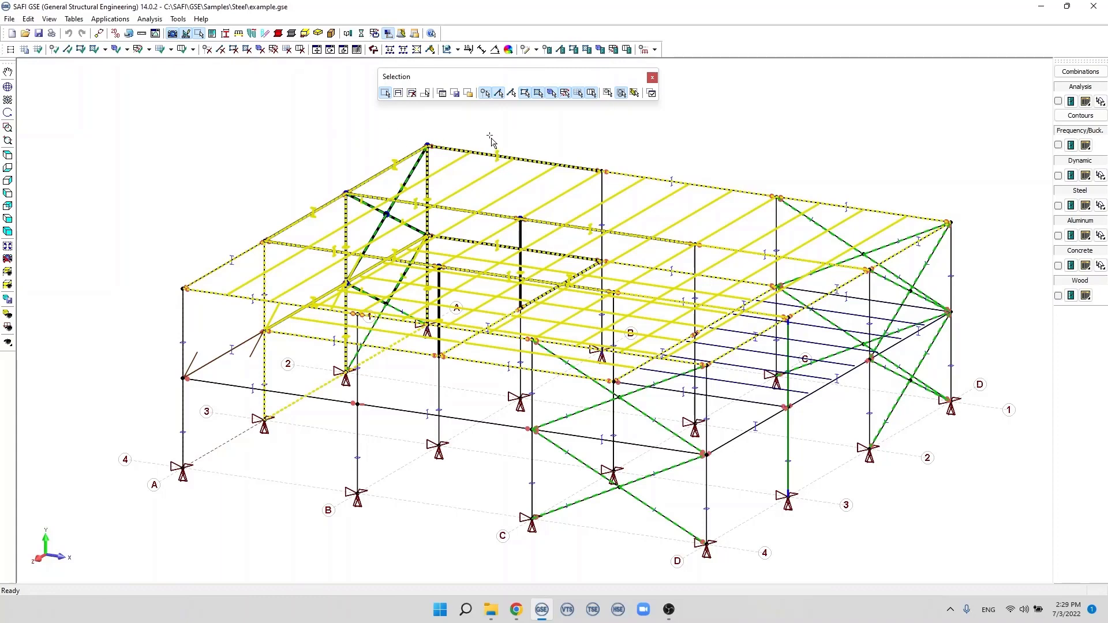
left_click(473, 126)
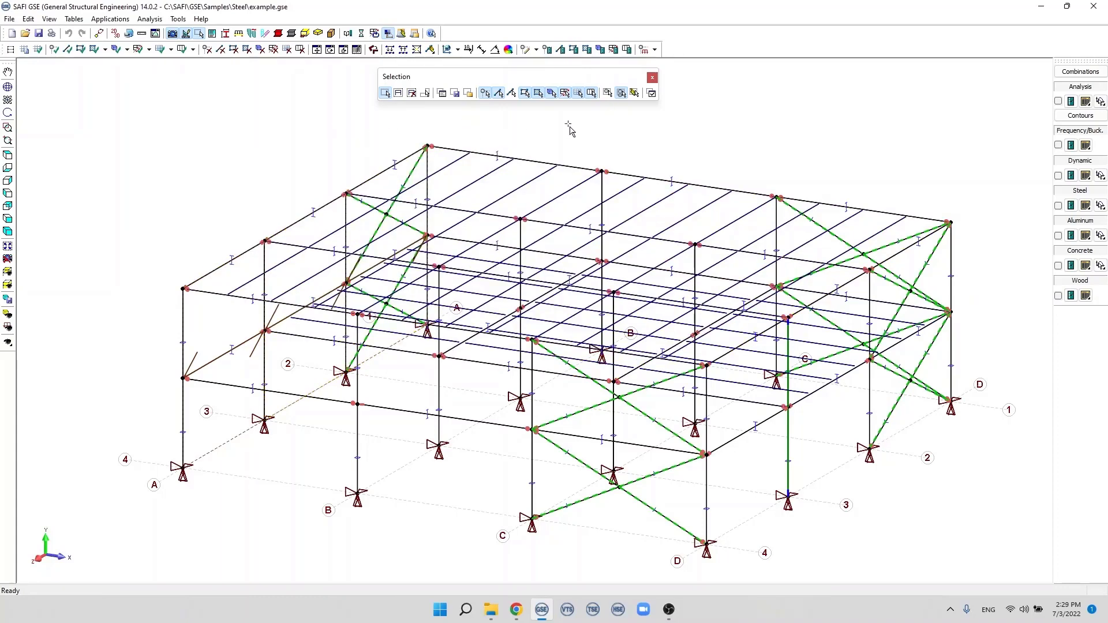
Set window selection to Automatic and draw windows over the upper corner bay in both directions, clearing the selection after each
left_click(638, 99)
left_click_drag(297, 121, 629, 315)
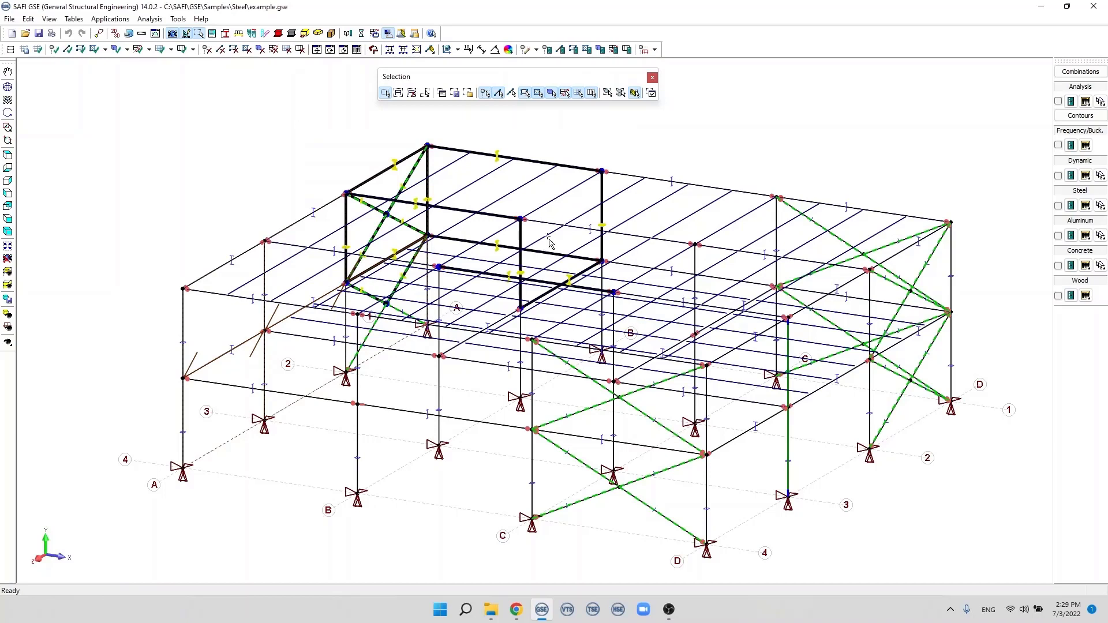
left_click(480, 126)
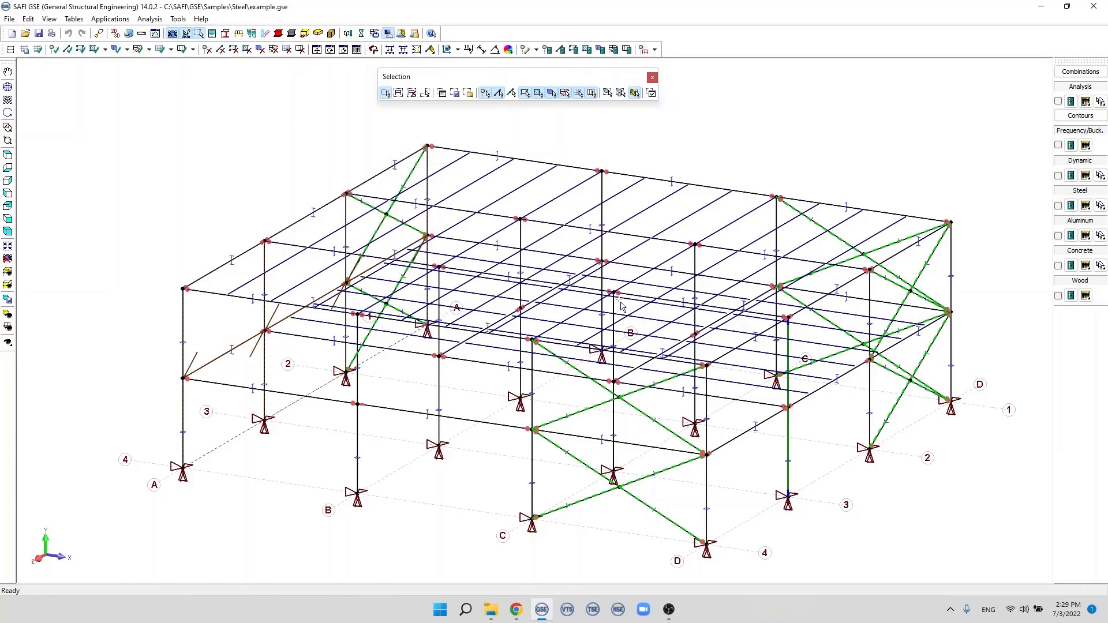
left_click_drag(621, 302, 319, 123)
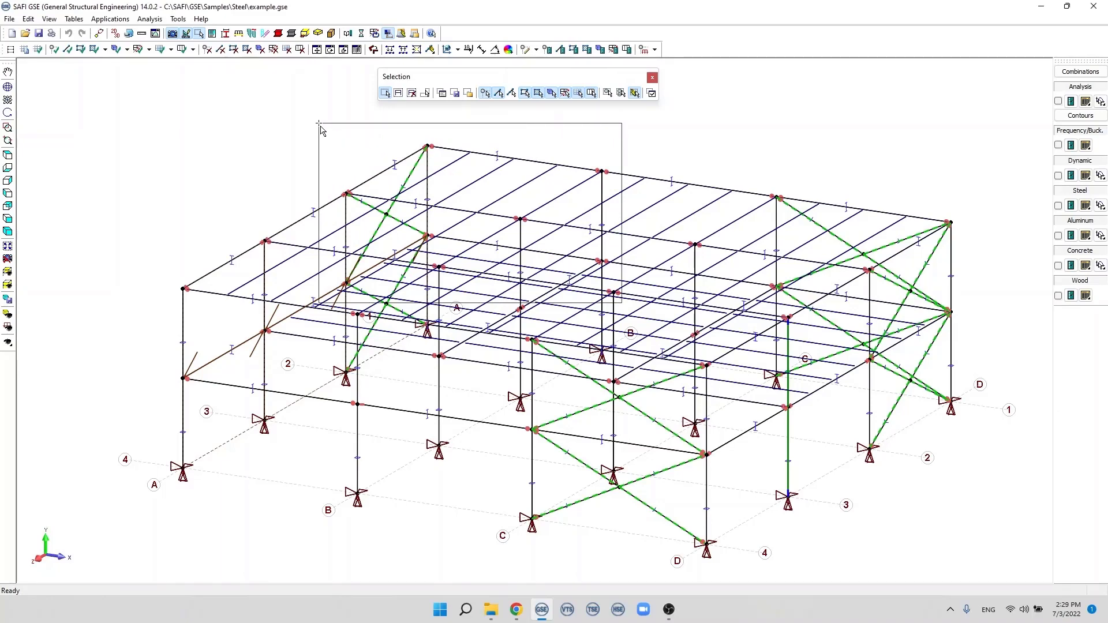
left_click_drag(319, 123, 319, 123)
left_click(479, 127)
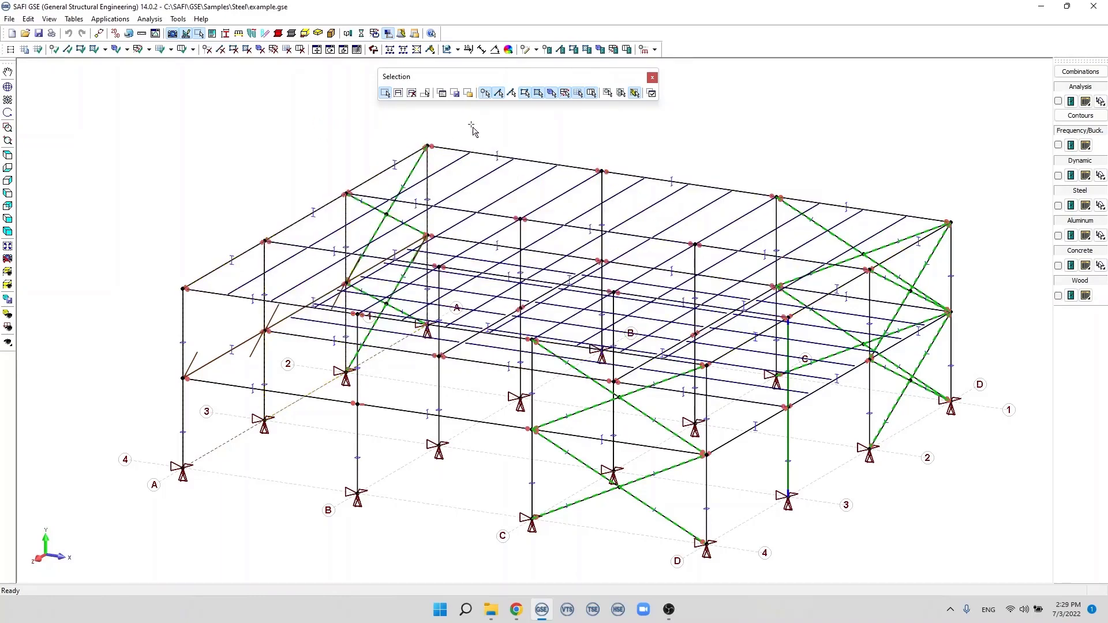
Open the selection options to review the selectable element types and window selection modes
left_click(651, 94)
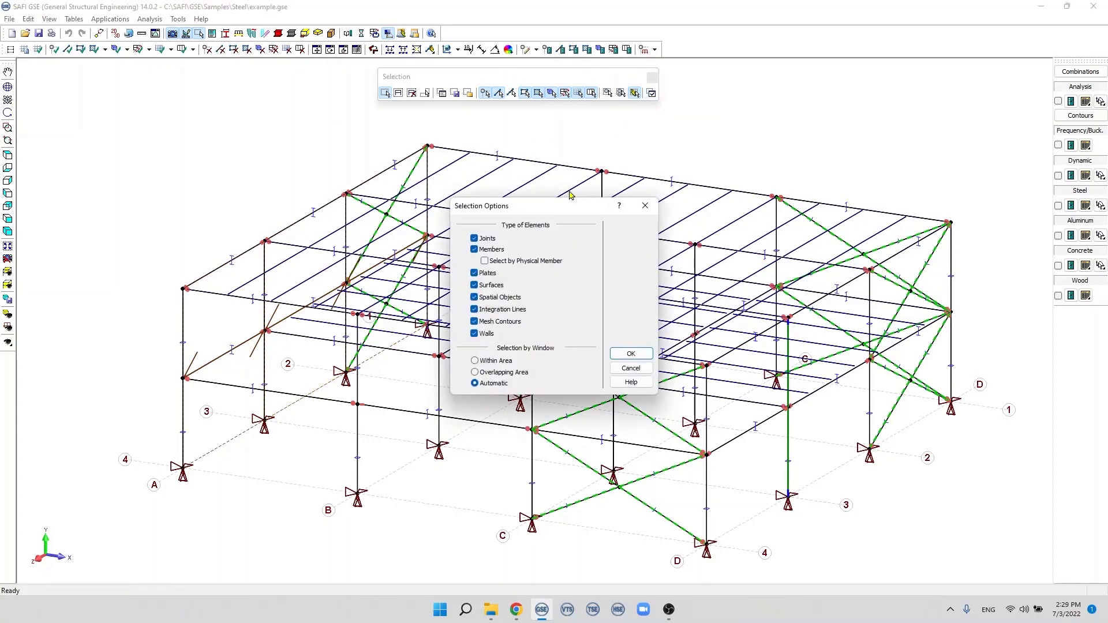